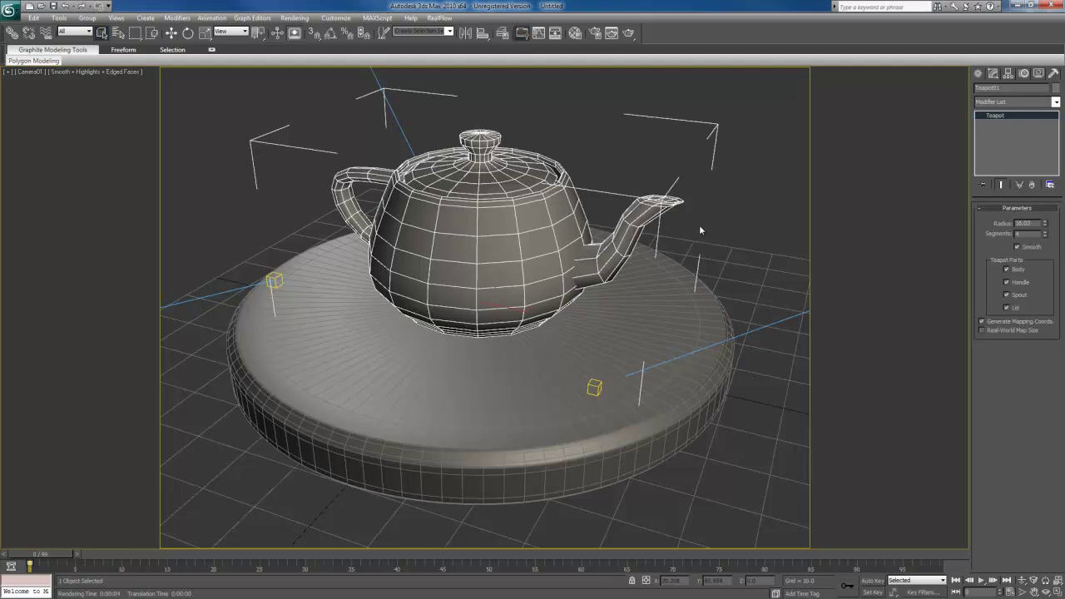
Select the teapot and add a TurboSmooth modifier from the Modifier List
left_click(698, 233)
left_click(509, 248)
left_click(1055, 101)
scroll(1056, 146, "down", 10)
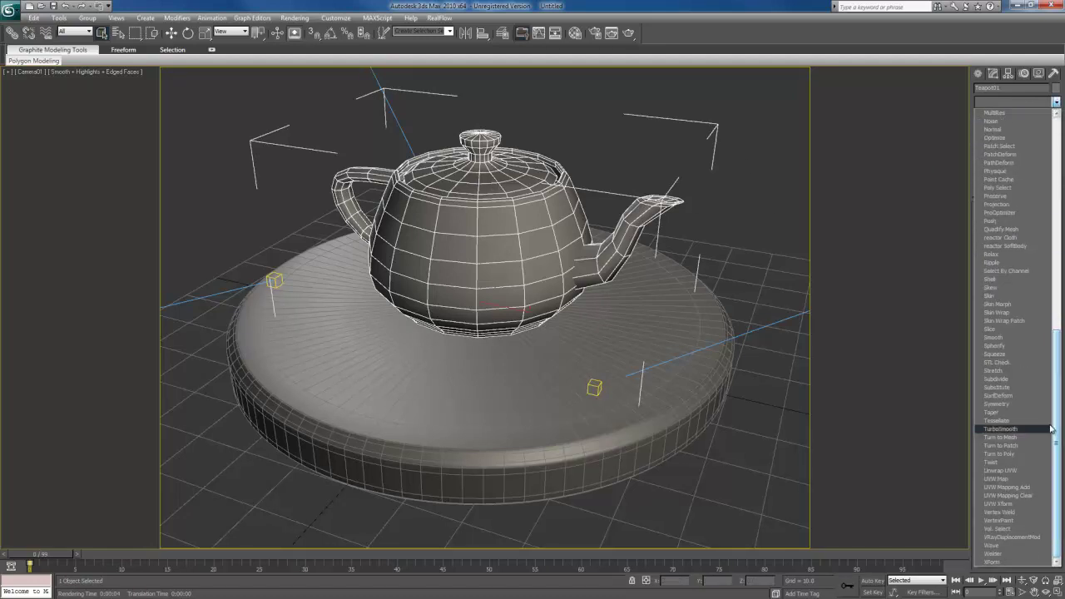
left_click(1024, 431)
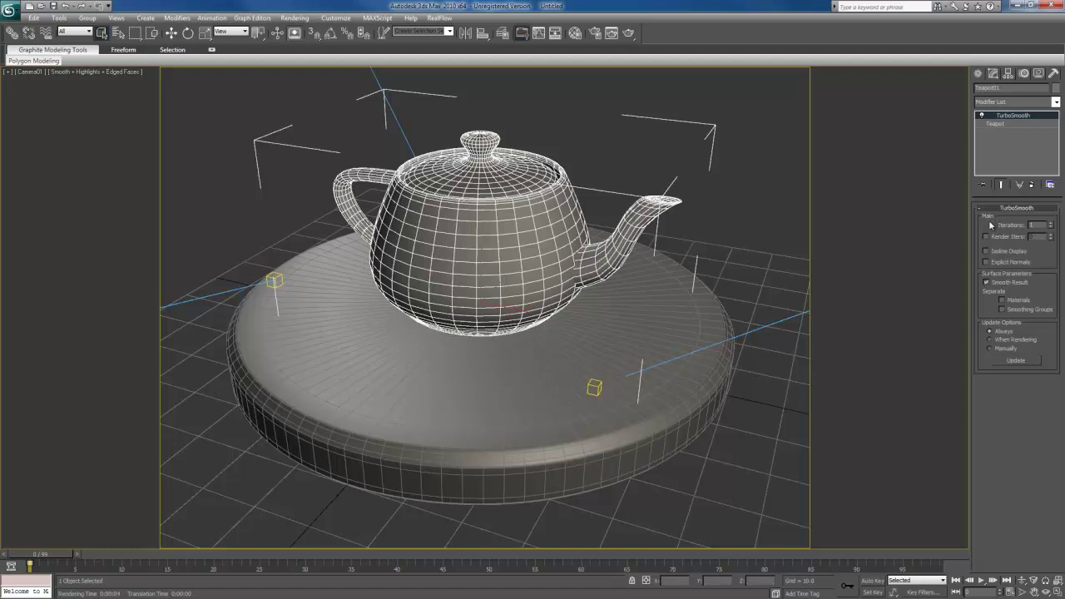
Turn on TurboSmooth Isoline Display, compare it with the dense mesh, and leave it on
left_click(986, 251)
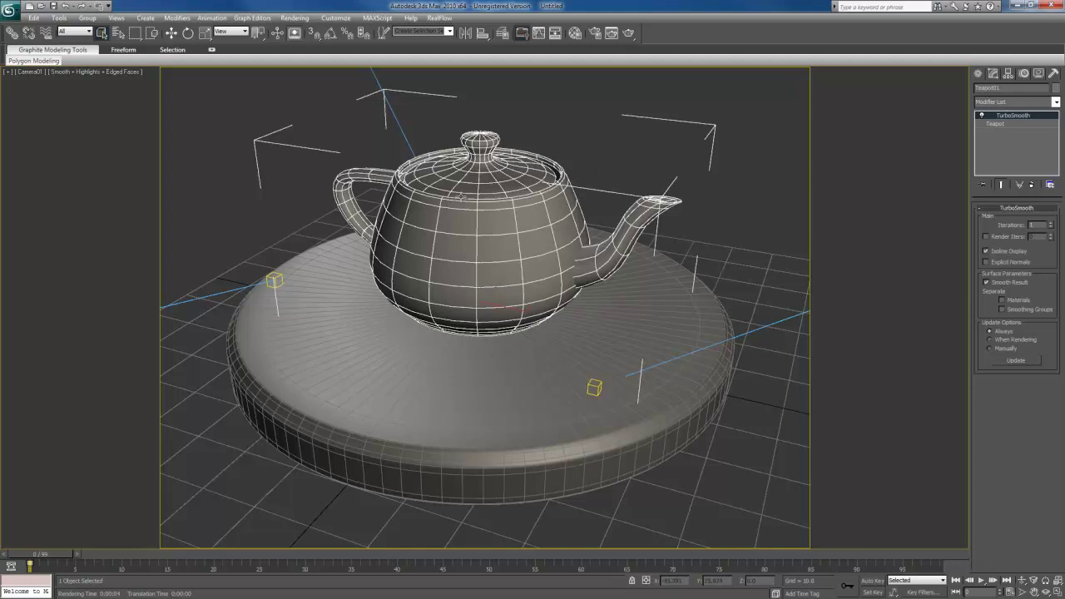
left_click(993, 251)
left_click(992, 251)
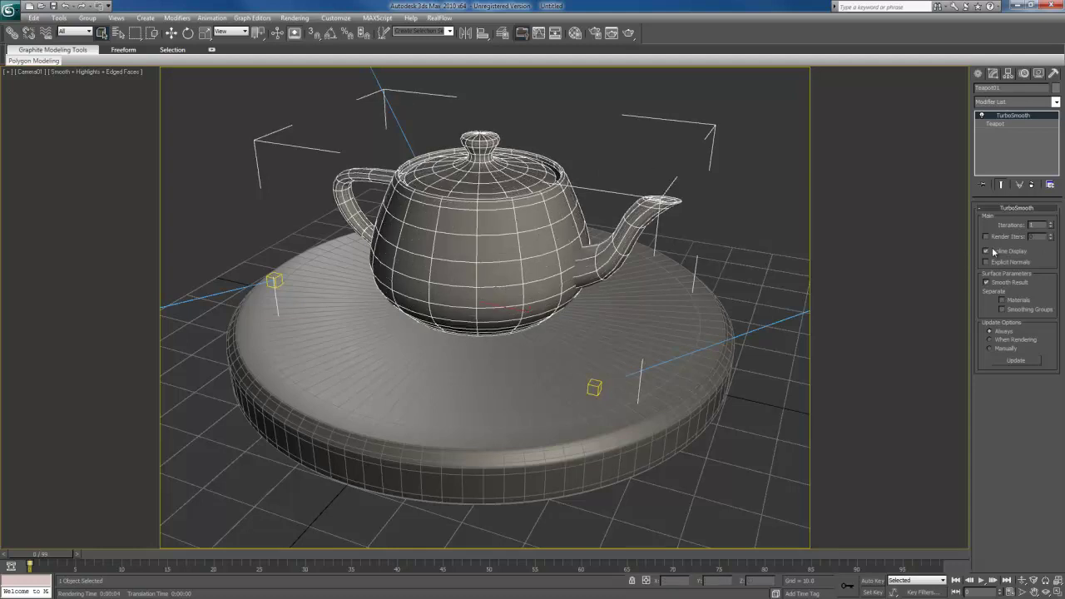
left_click(993, 251)
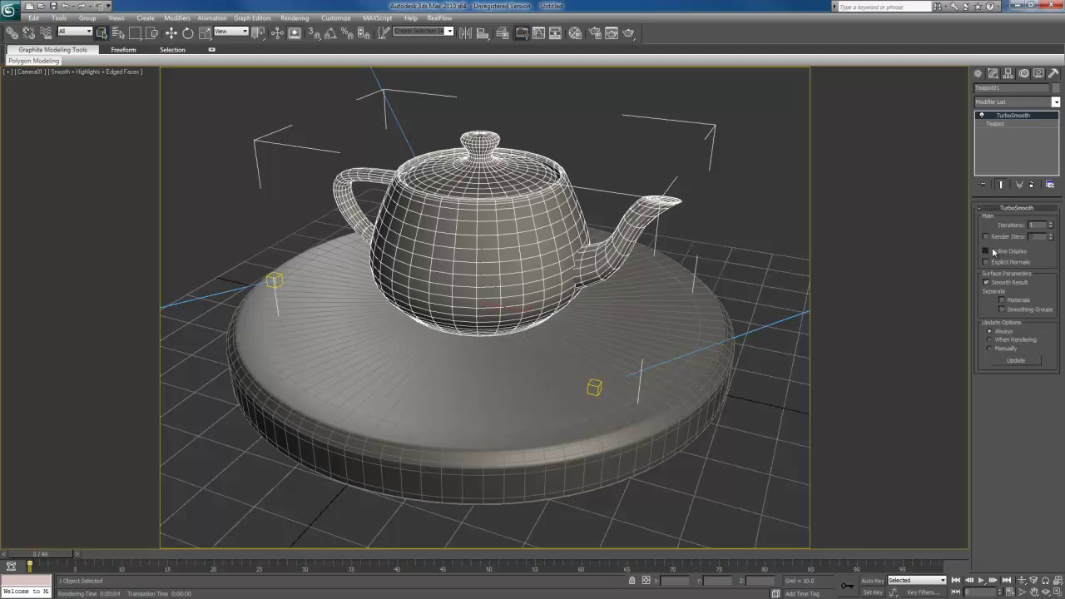
left_click(992, 251)
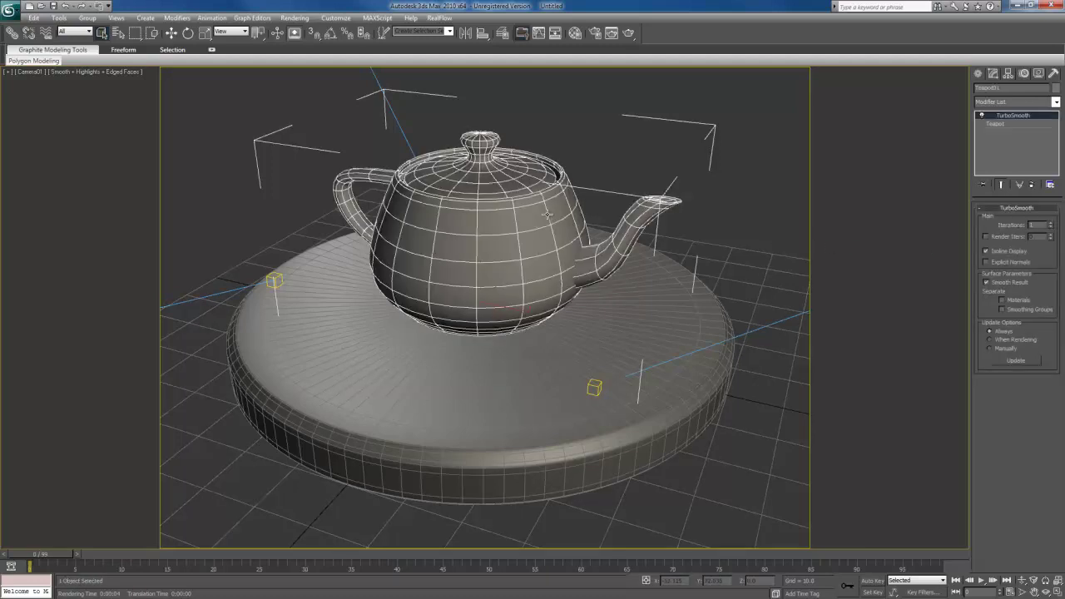
Assign material slot 1 to the teapot and convert it to Composite, discarding the old Standard material
left_click(735, 241)
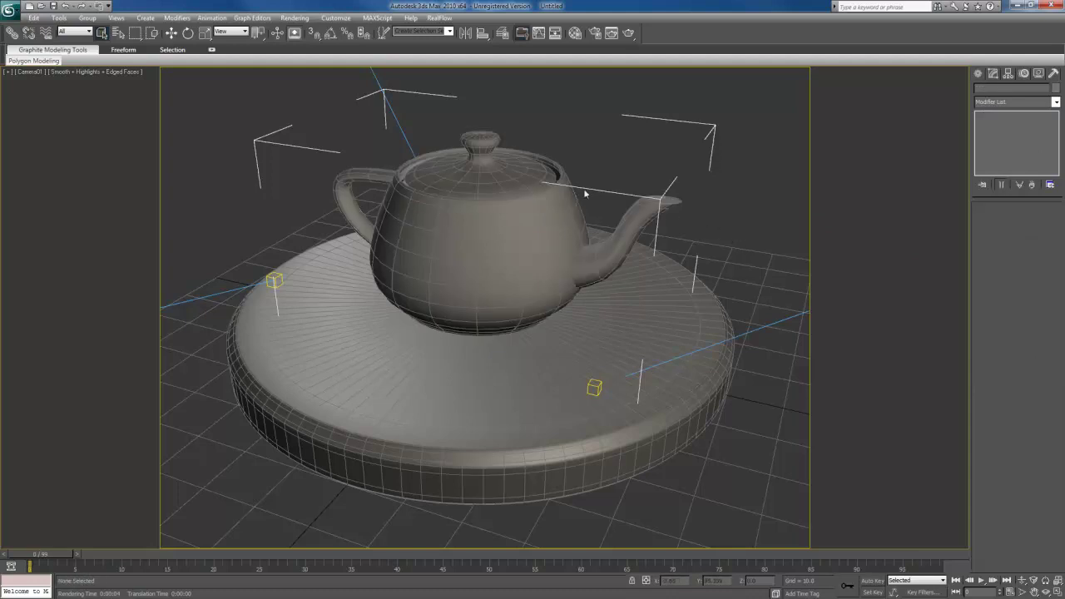
key("m")
left_click(64, 97)
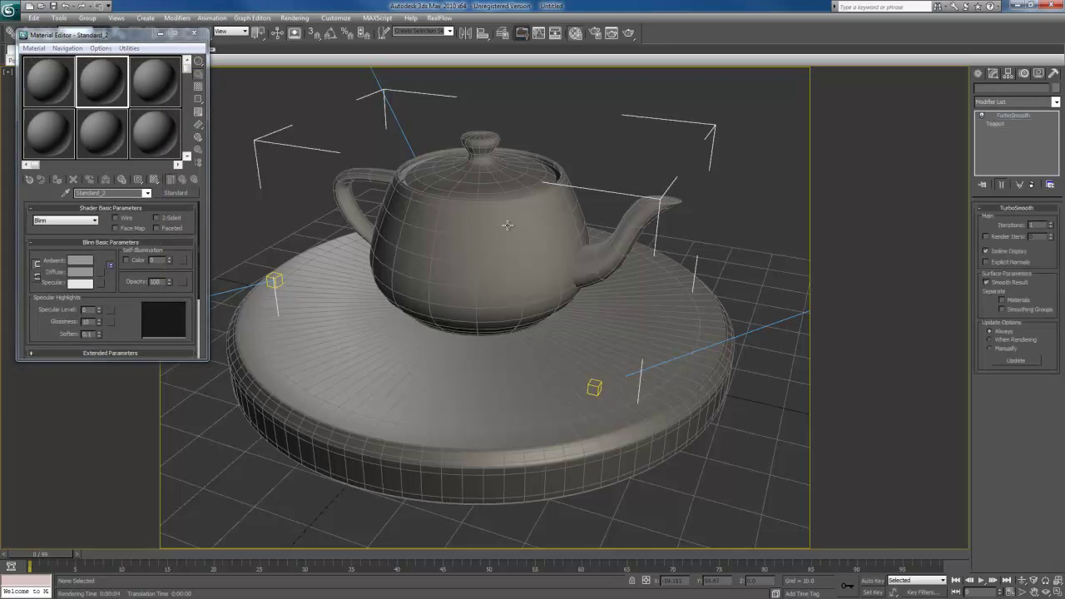
left_click(56, 179)
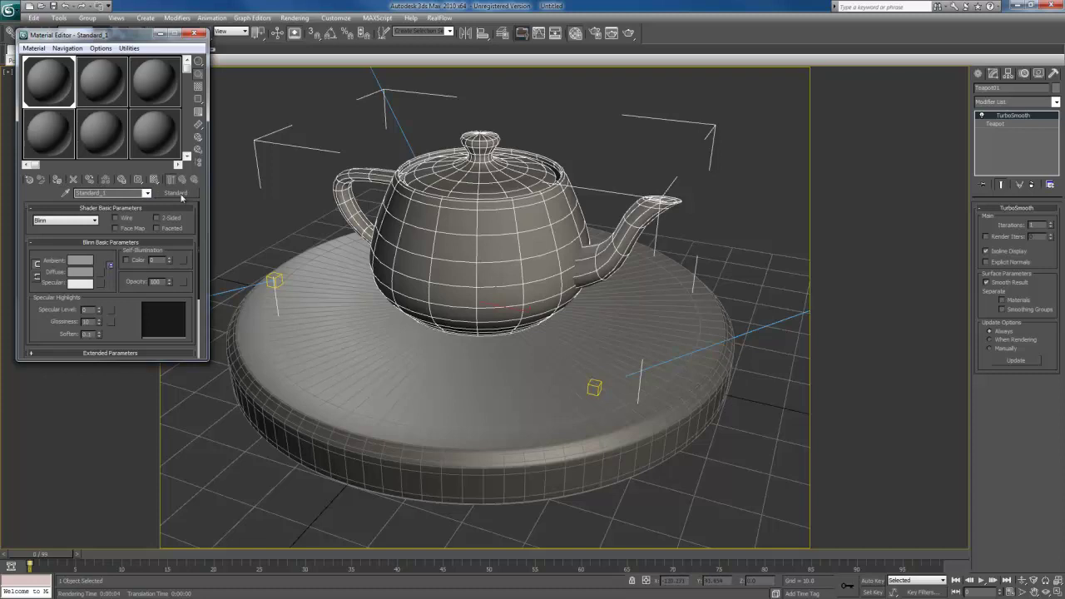
left_click(181, 195)
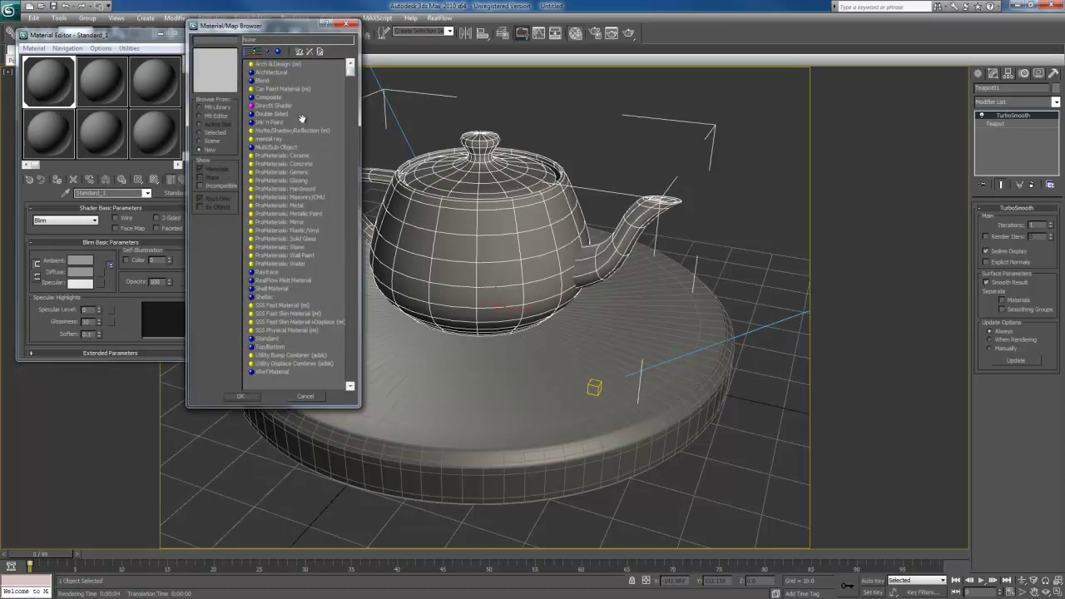
double_click(268, 98)
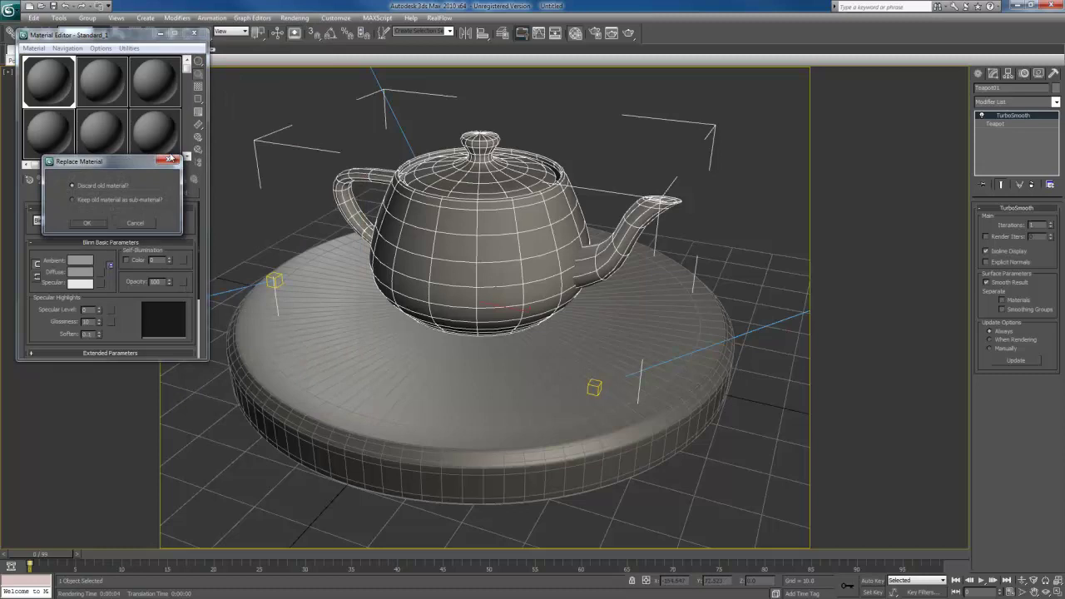
left_click(88, 222)
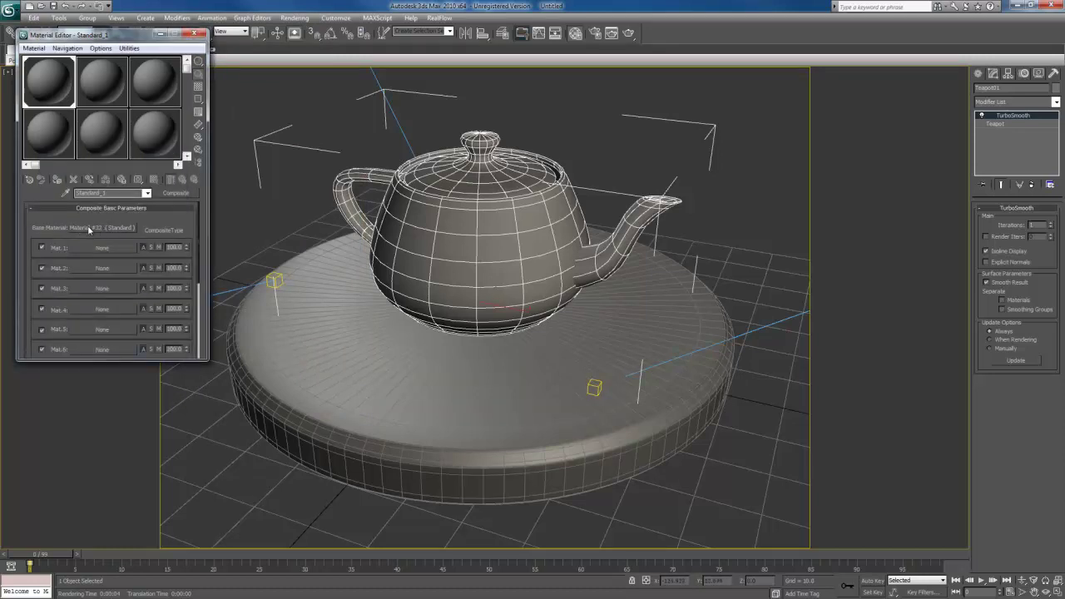
Turn the Composite's Base Material into mental ray with an Ambient/Reflective Occlusion (3dsmax) surface shader
left_click(117, 228)
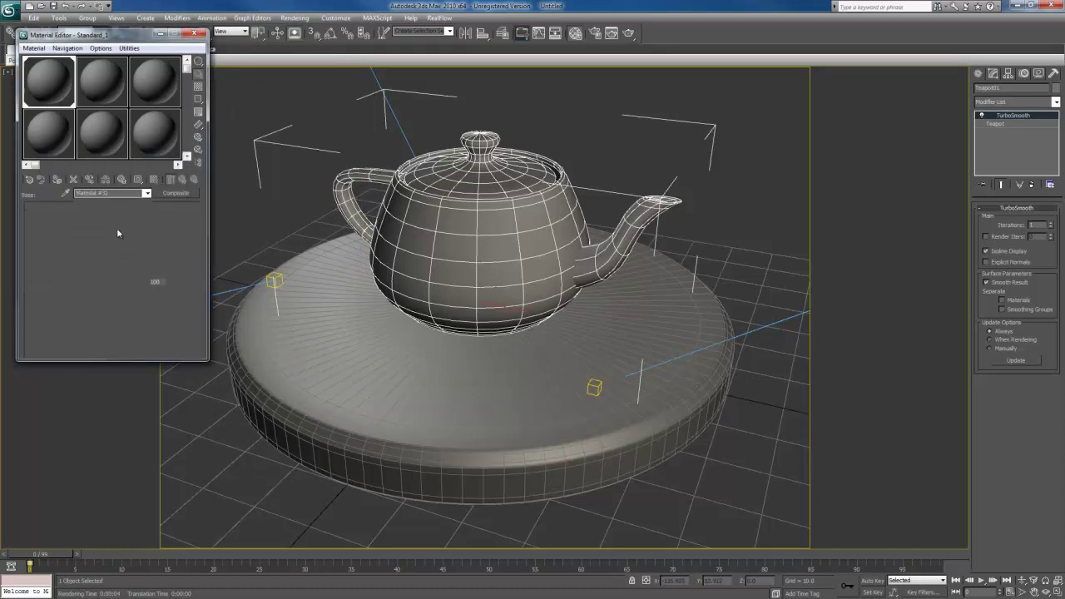
left_click(178, 195)
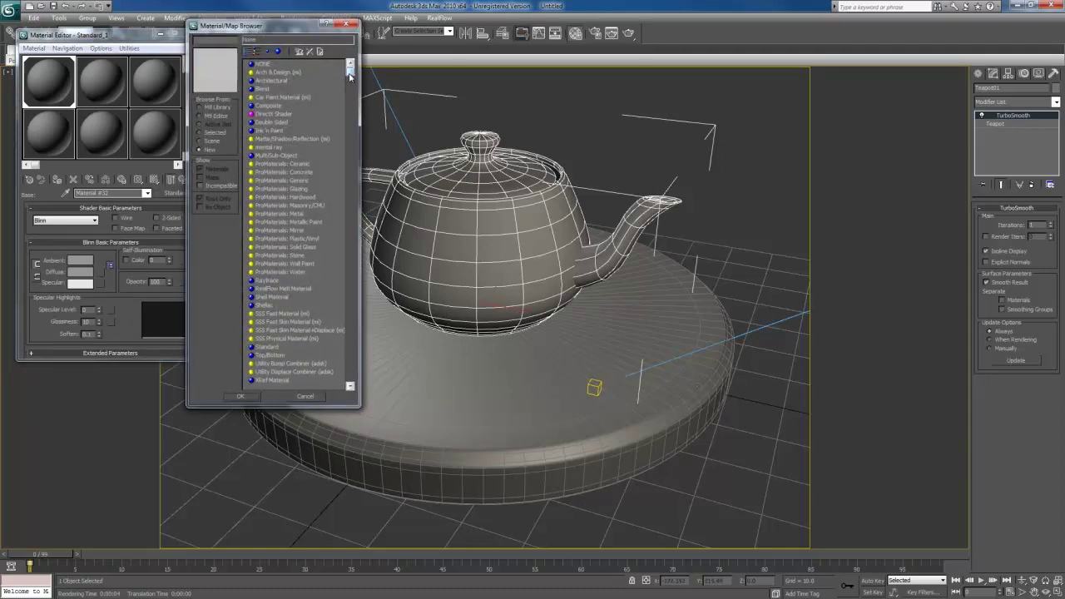
double_click(272, 146)
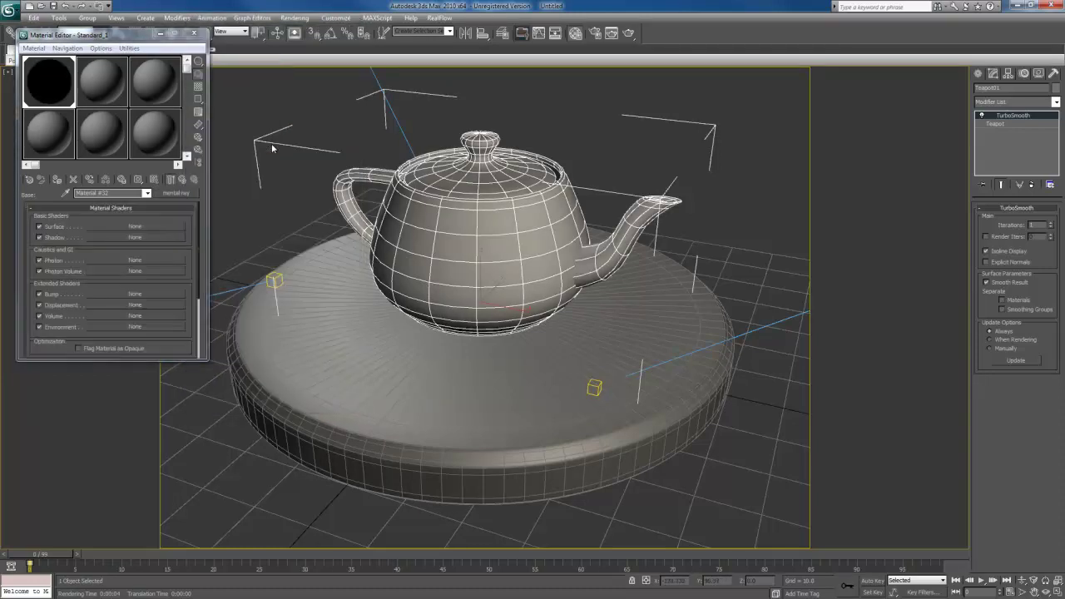
left_click(109, 224)
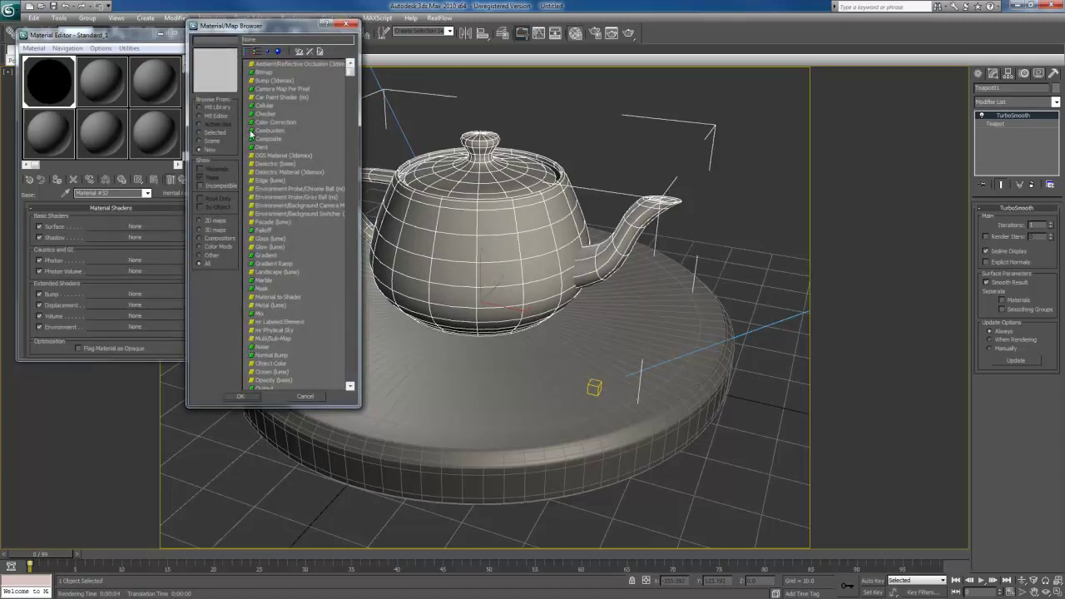
double_click(278, 66)
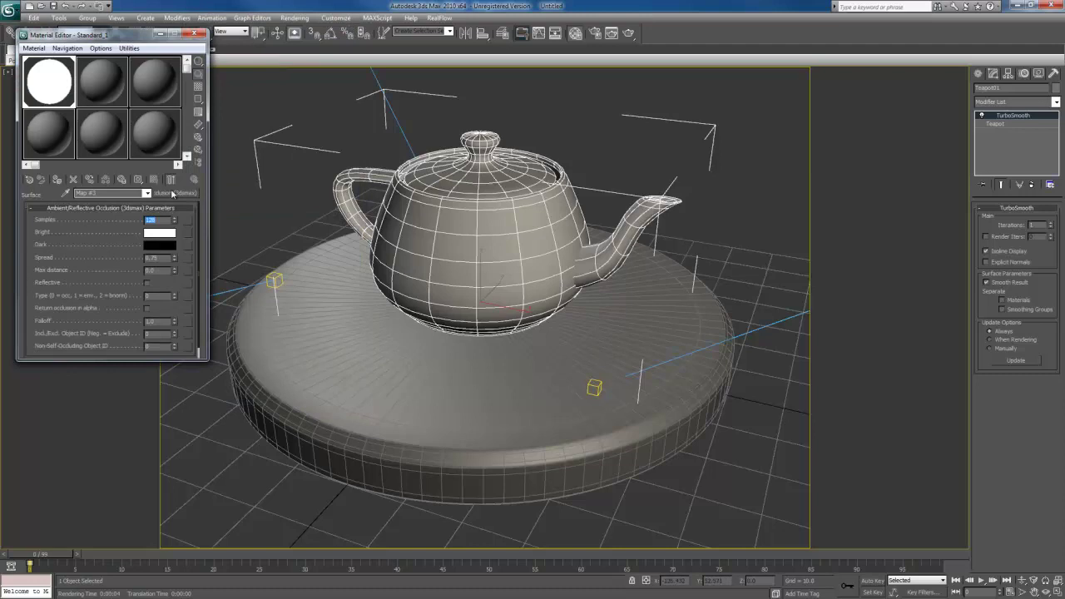
Make the Composite's Mat.1 a new Standard material with Wire enabled
left_click(183, 180)
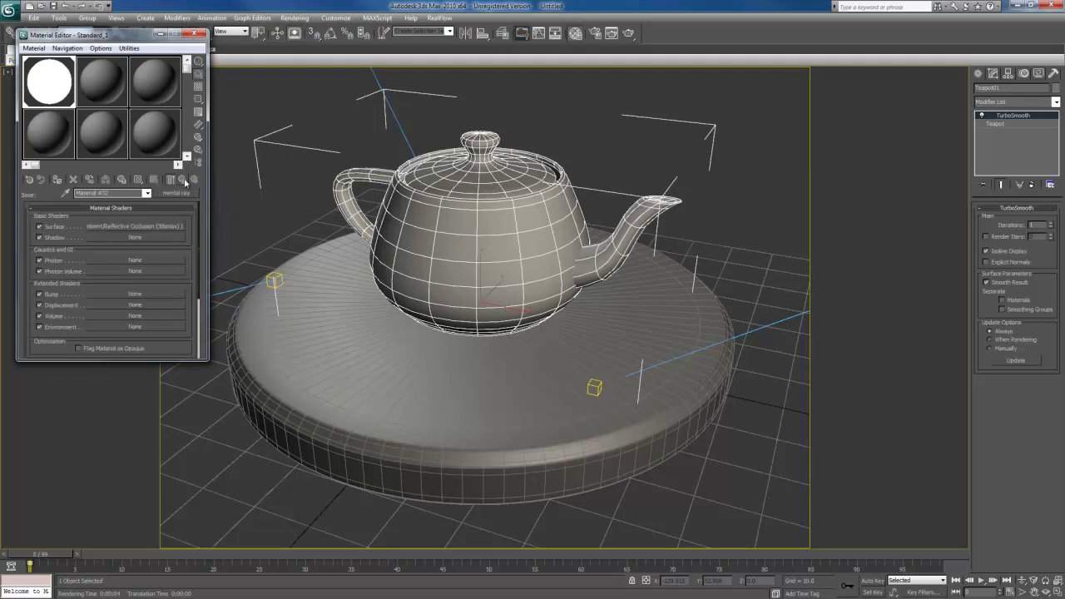
left_click(183, 180)
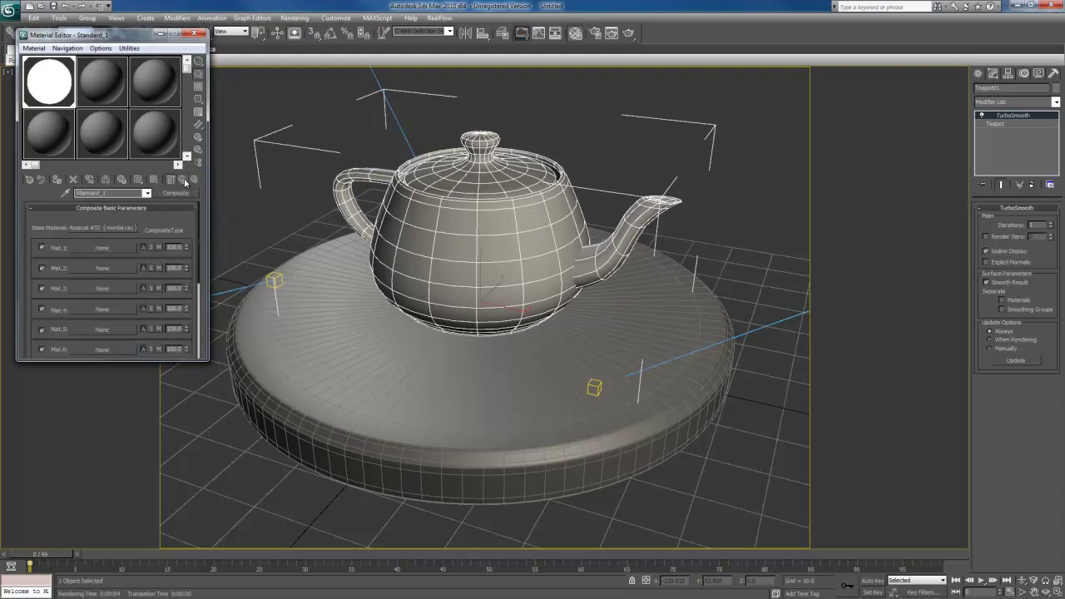
left_click(100, 248)
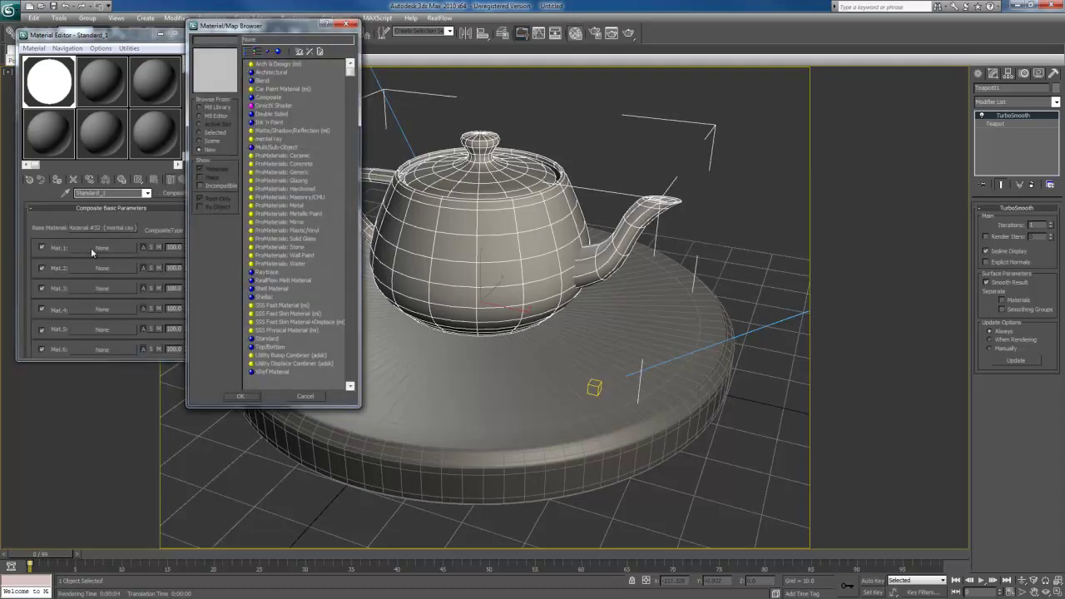
double_click(264, 338)
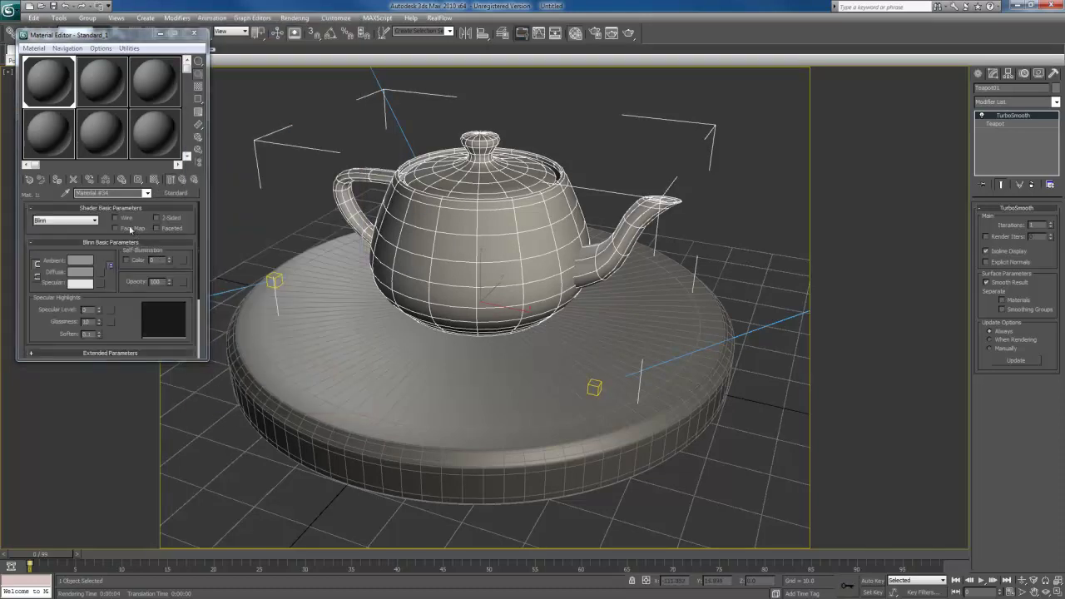
left_click(126, 220)
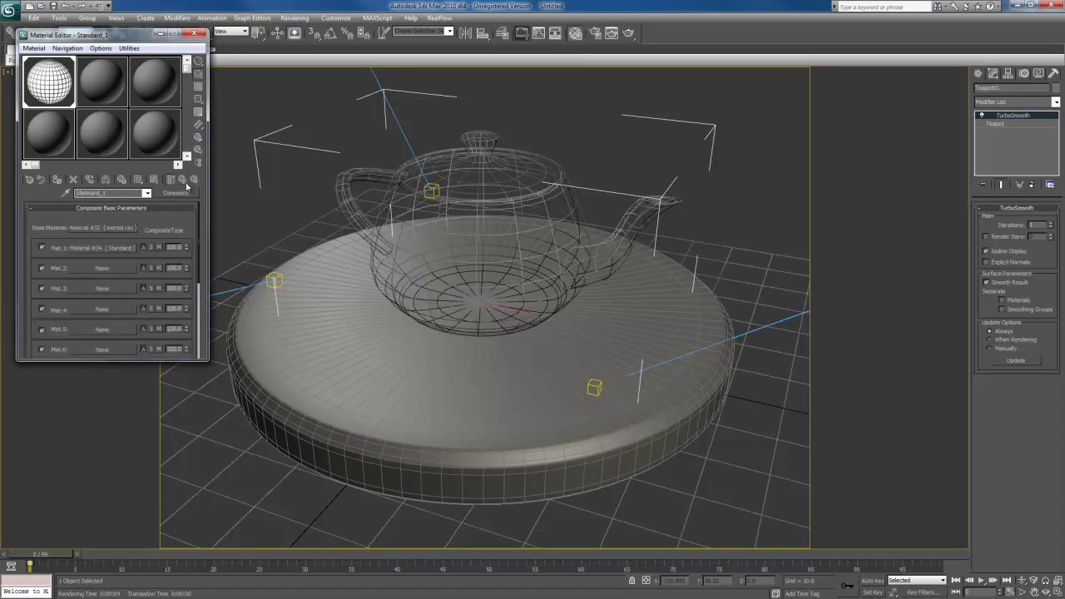
Darken the base occlusion map's Bright colour to grey
left_click(128, 235)
left_click(142, 226)
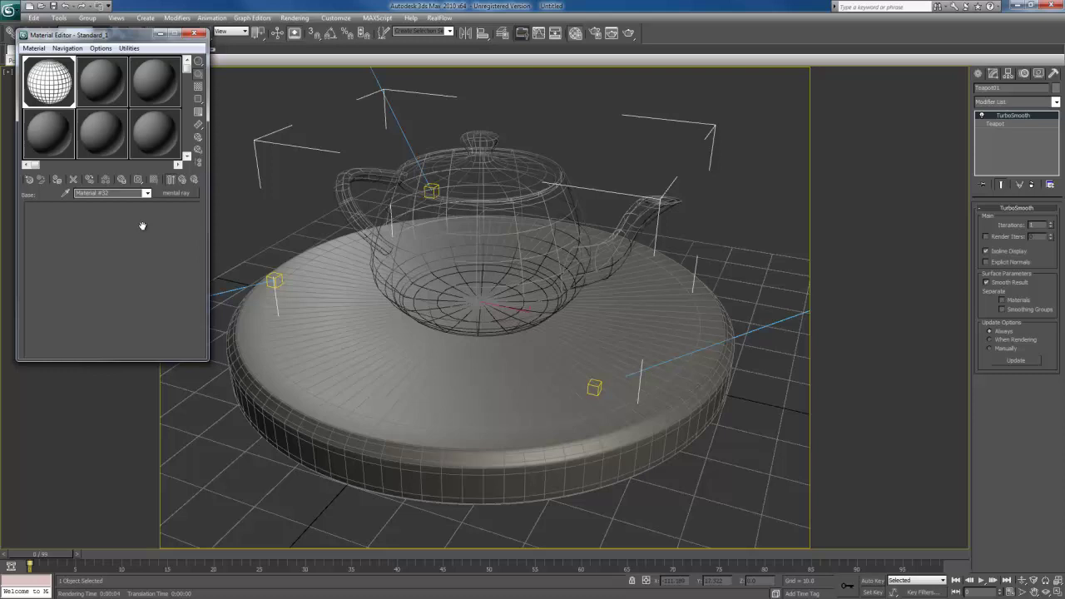
left_click(161, 234)
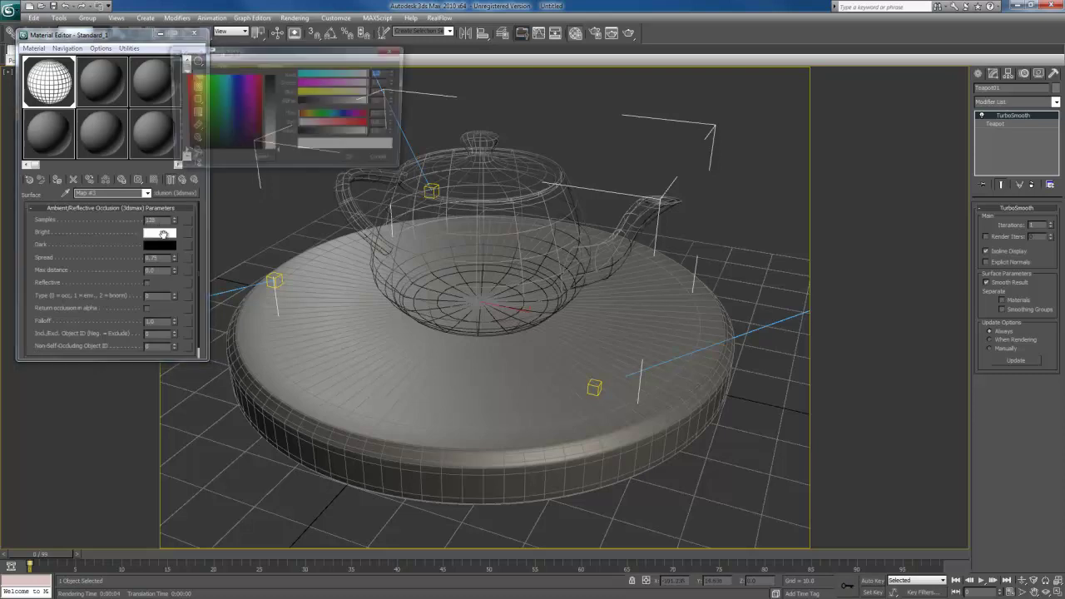
left_click_drag(278, 114, 278, 100)
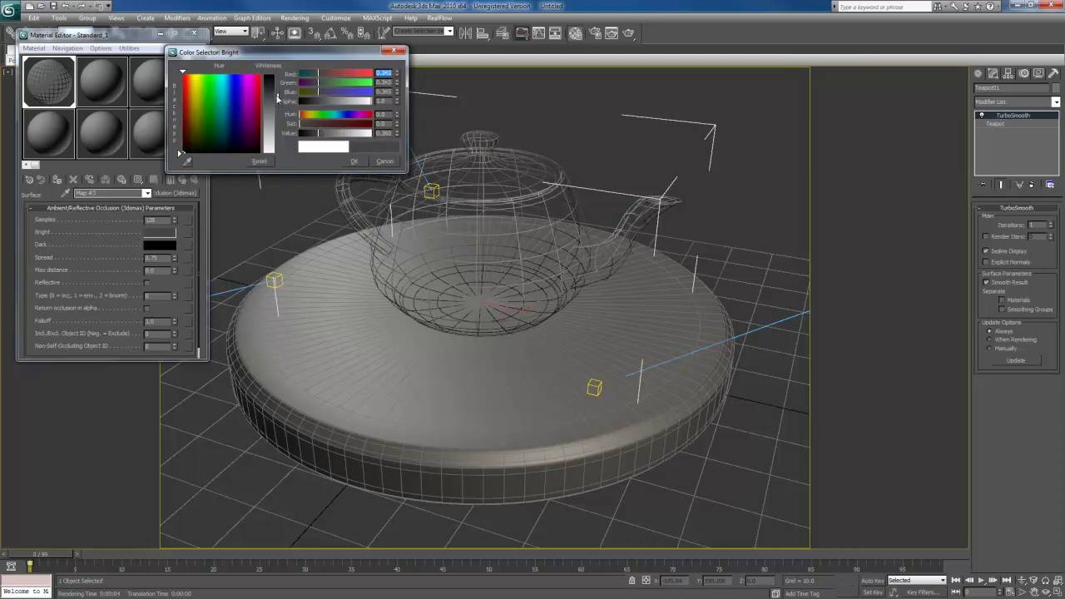
left_click(354, 161)
Set the wire material's Diffuse colour to pure white
left_click(183, 179)
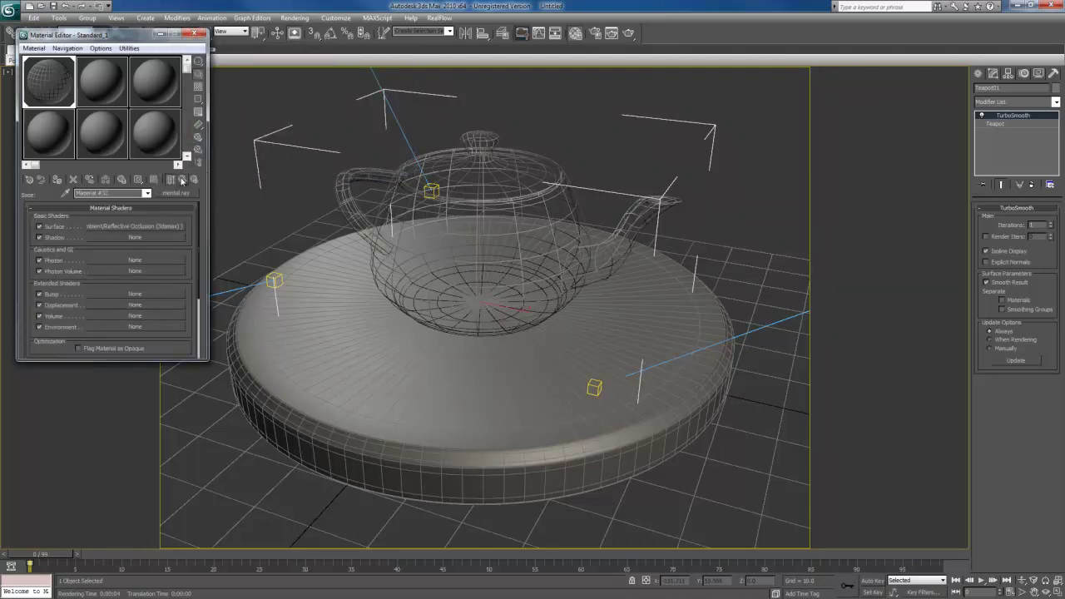
left_click(182, 180)
left_click(119, 254)
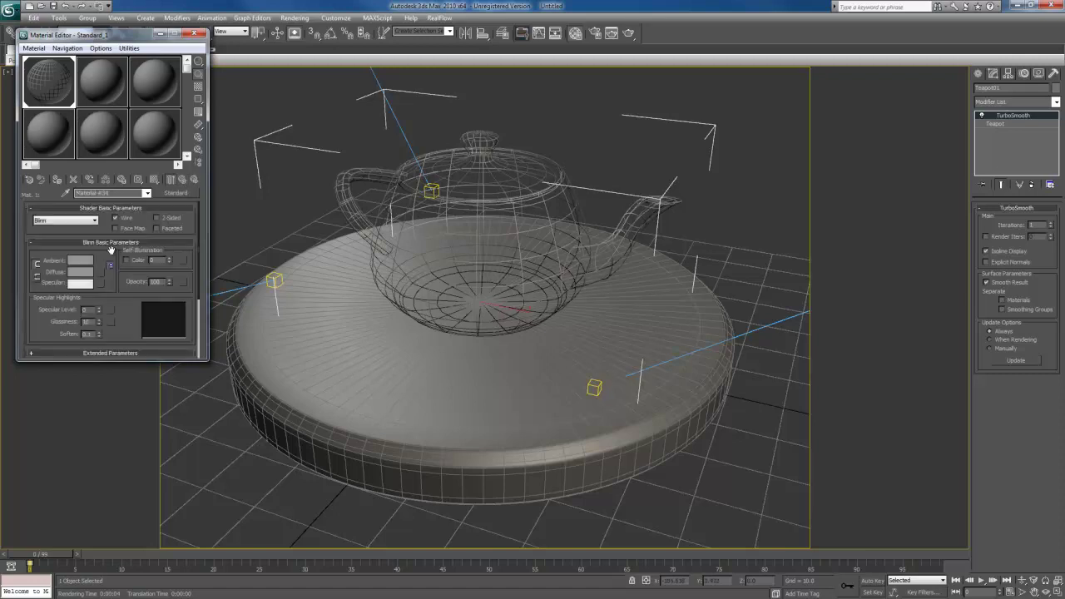
left_click(81, 274)
left_click_drag(275, 125, 275, 156)
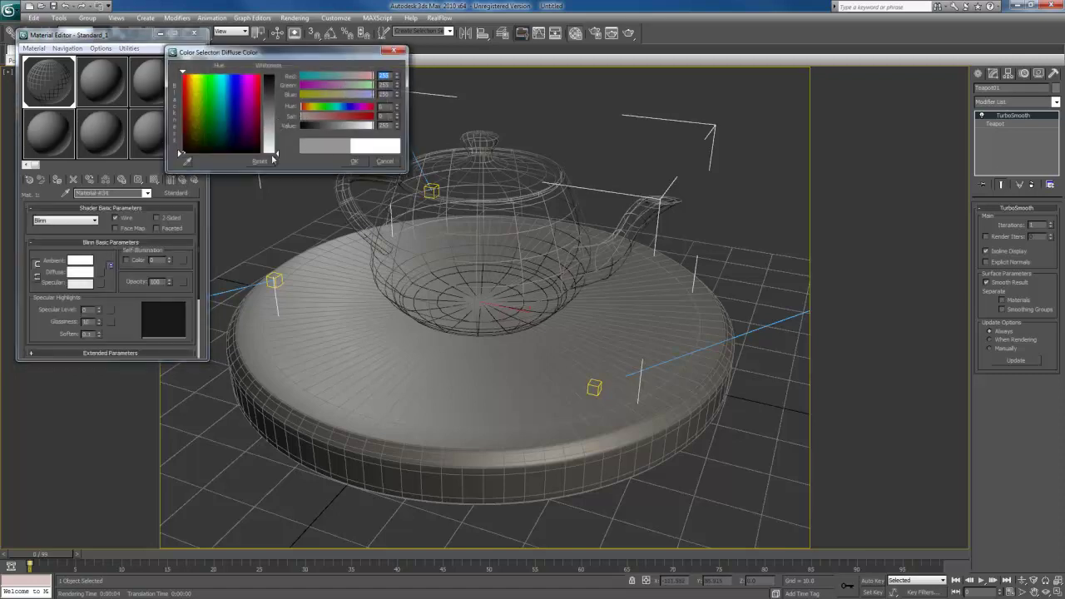
left_click(354, 161)
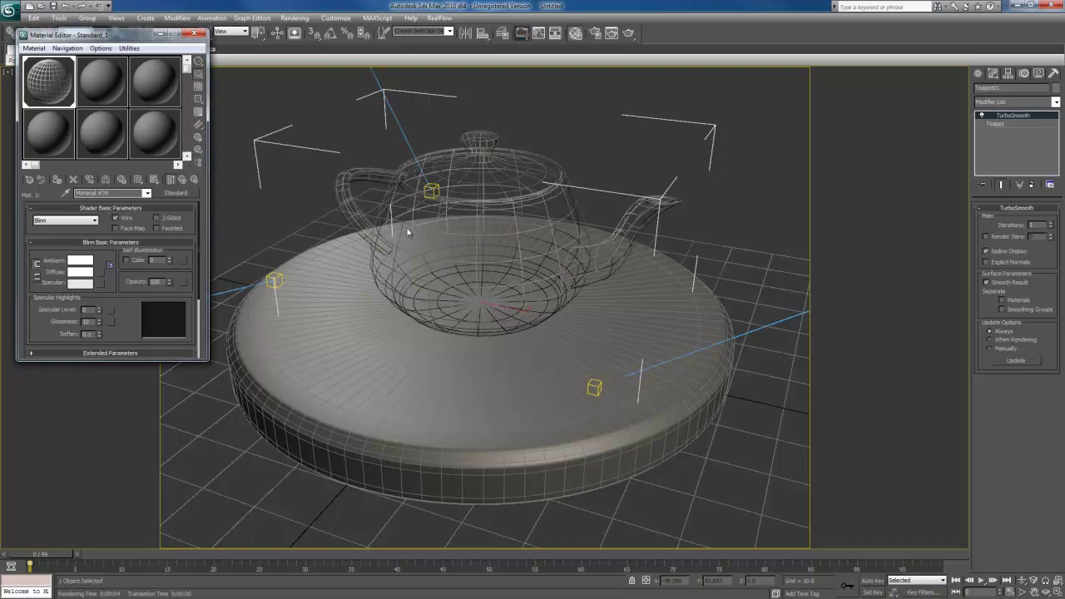
Set the wire material's Self-Illumination to 100 and its Wire Size to 1.0
double_click(154, 260)
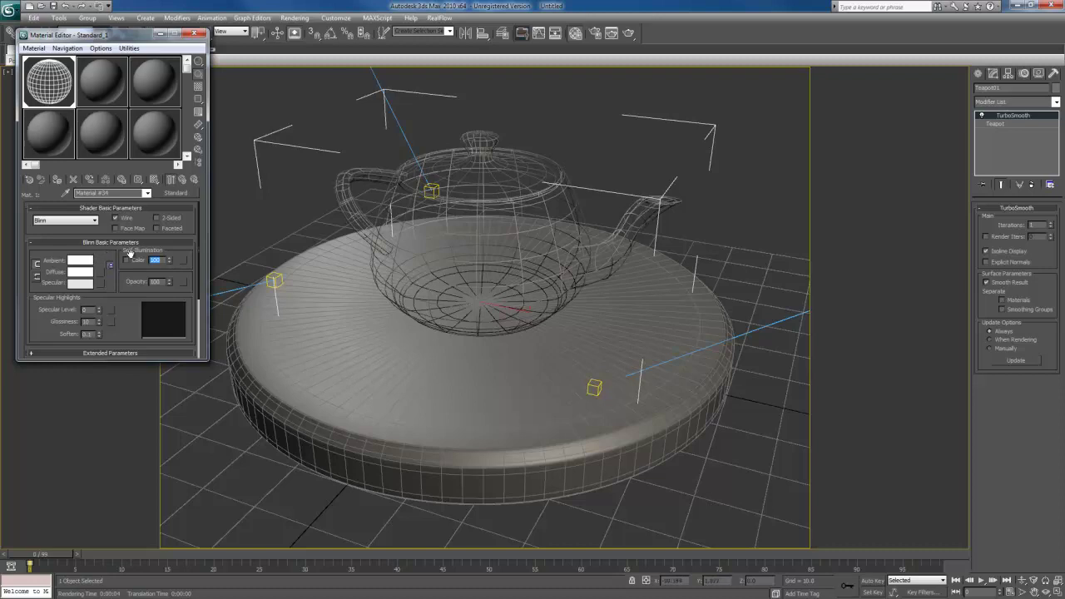
left_click_drag(199, 214, 195, 257)
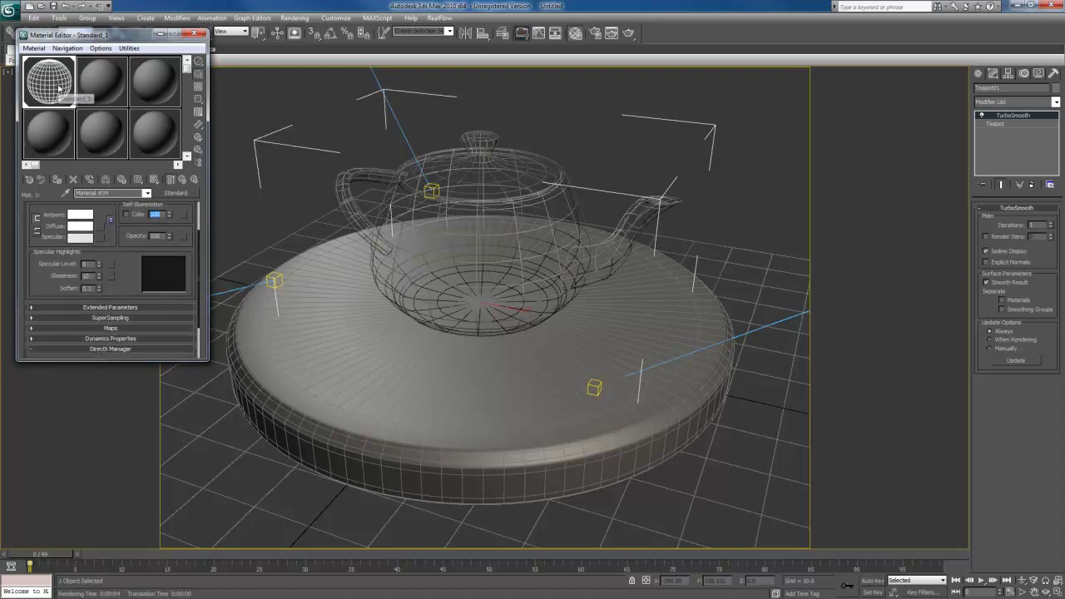
left_click(73, 308)
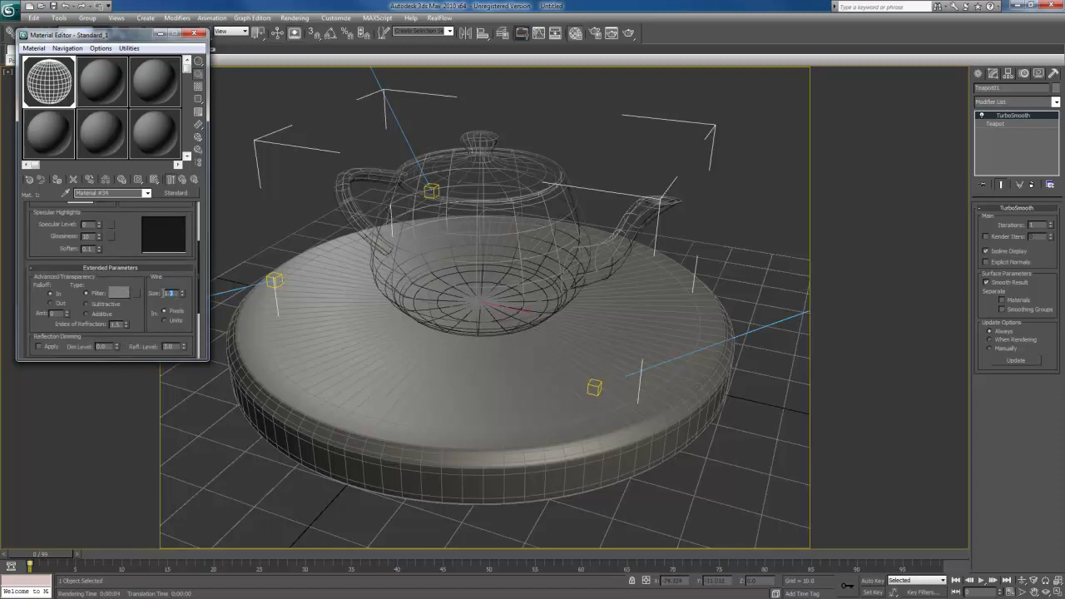
type("1")
key("Return")
left_click_drag(199, 274, 197, 286)
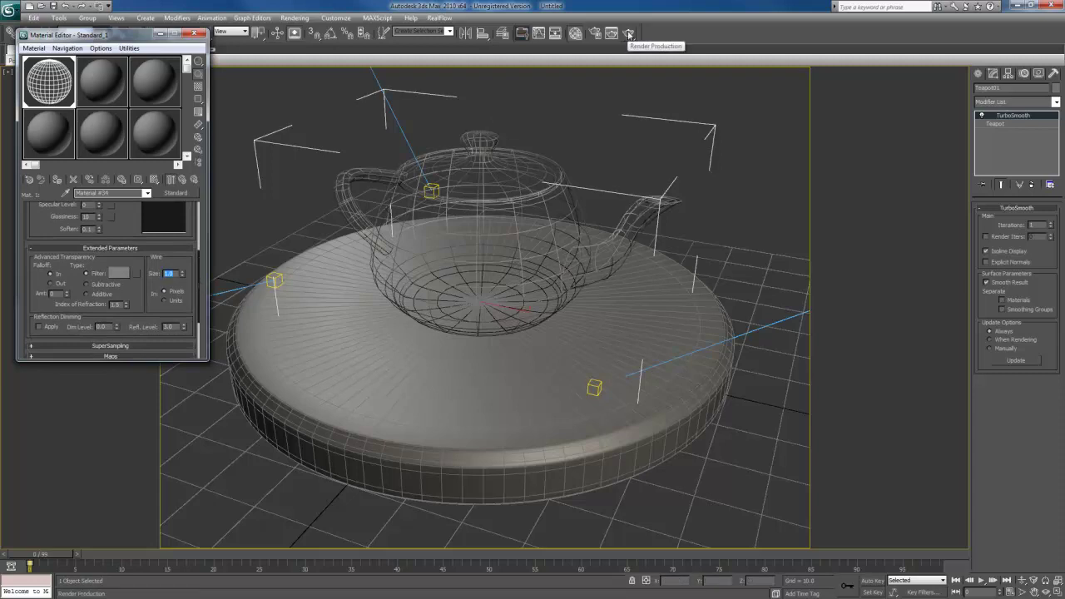
Render a single frame of the Camera01 view, with Single time output chosen in Render Setup
left_click(599, 119)
key("F10")
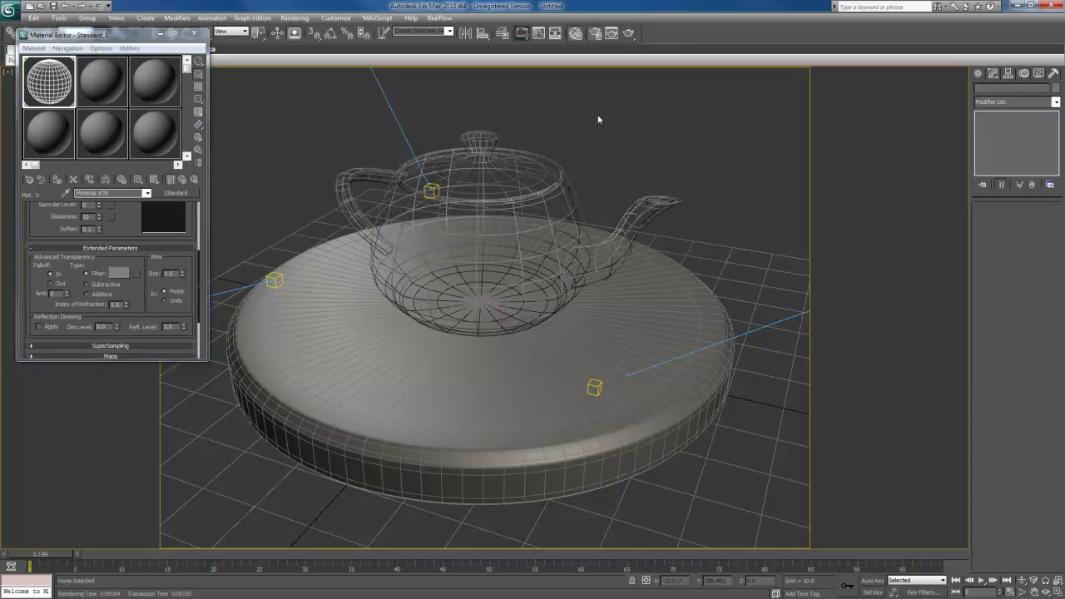
left_click(522, 43)
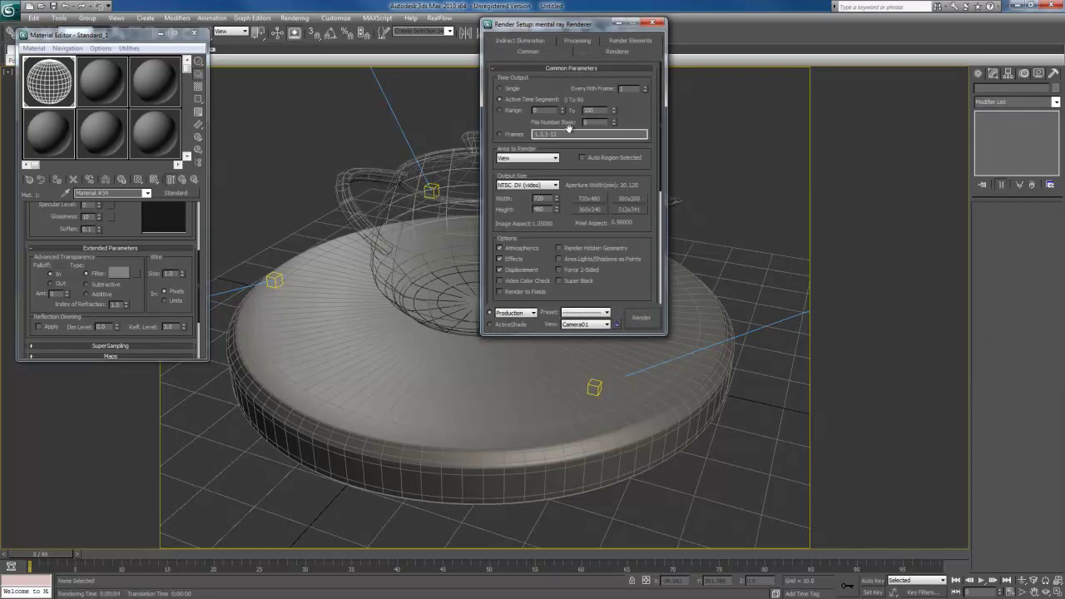
left_click(513, 89)
scroll(661, 128, "down", 6)
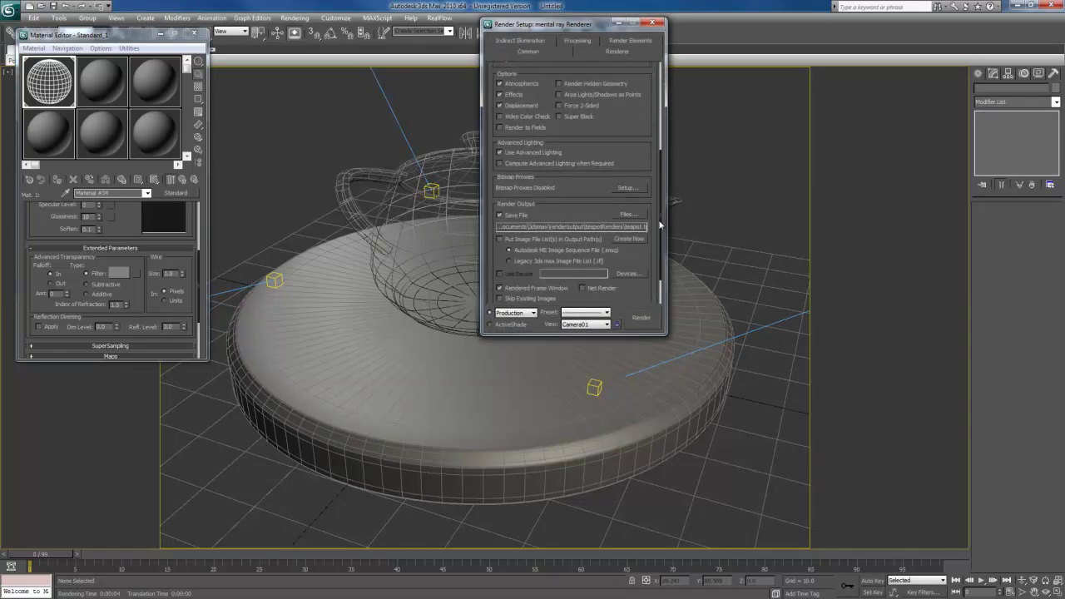
left_click(646, 322)
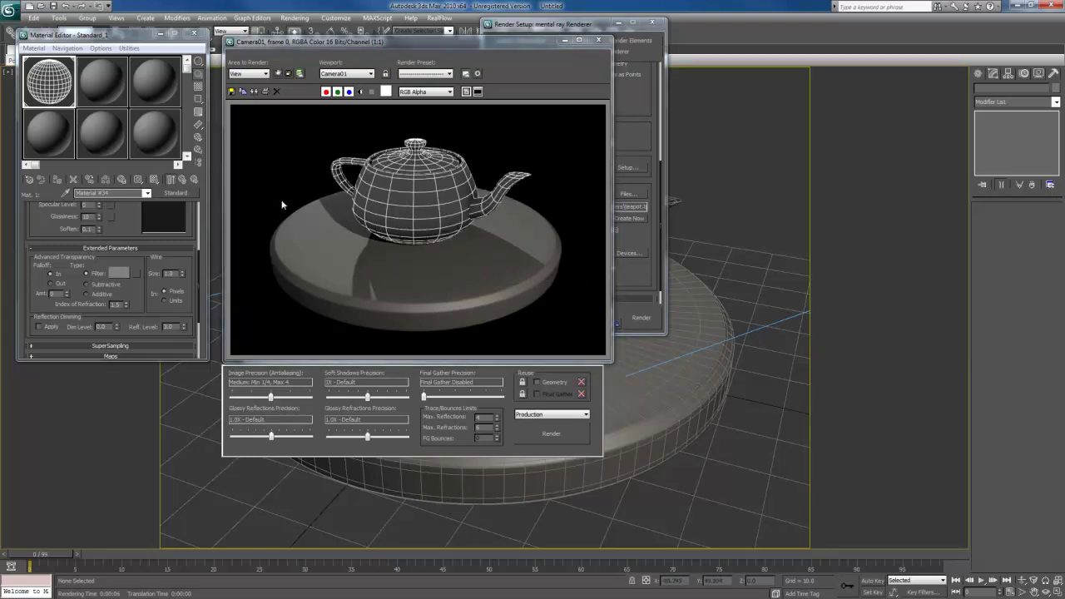
Lower the wire material's Diffuse colour to light grey and re-render Camera01
left_click(57, 79)
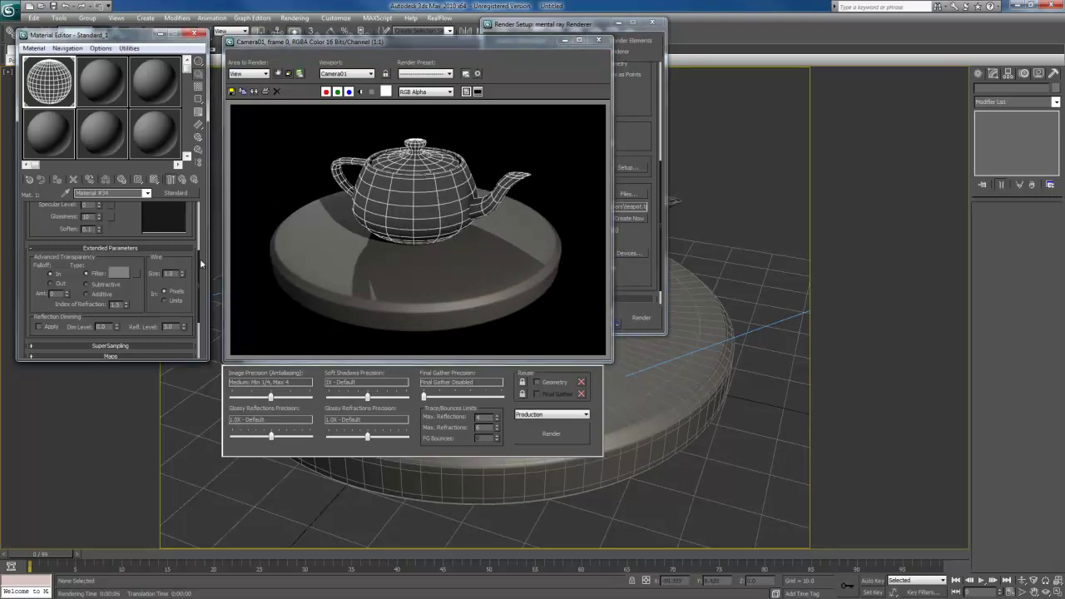
left_click_drag(199, 259, 208, 207)
left_click(81, 270)
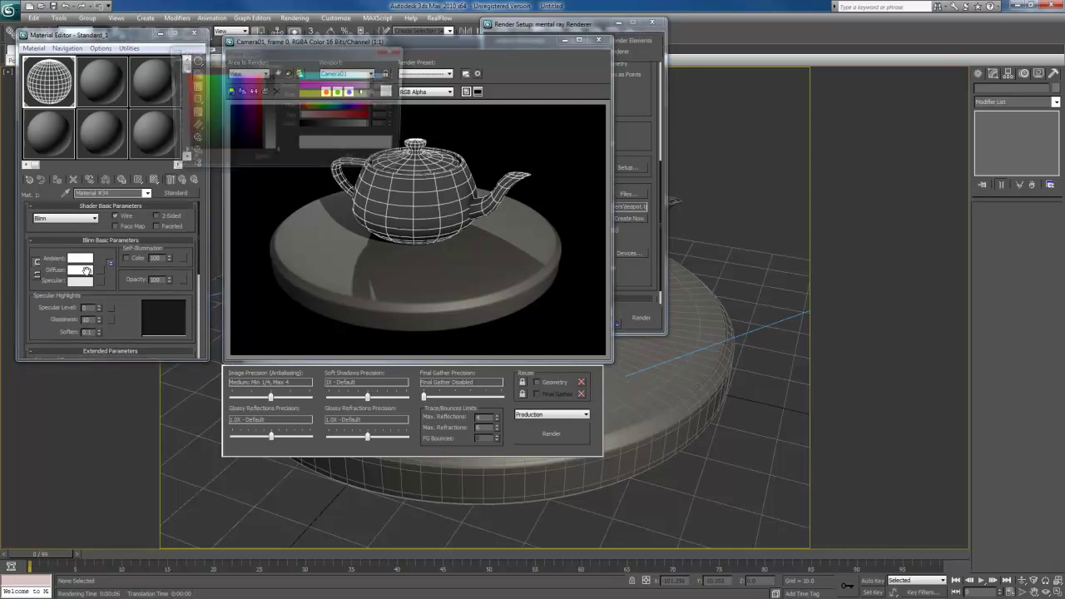
left_click_drag(274, 152, 272, 137)
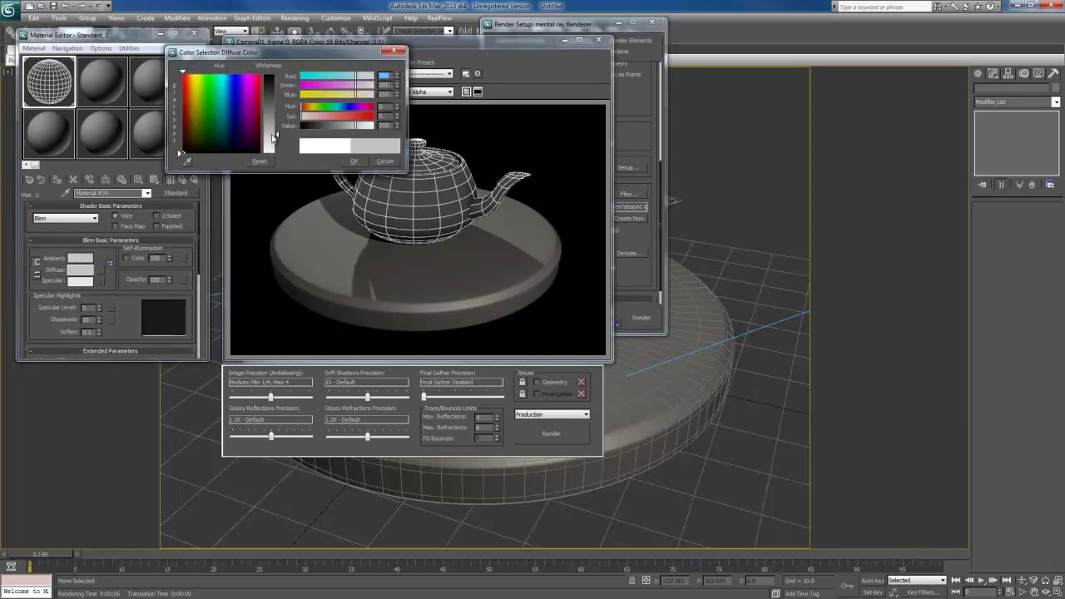
left_click(353, 161)
left_click(639, 317)
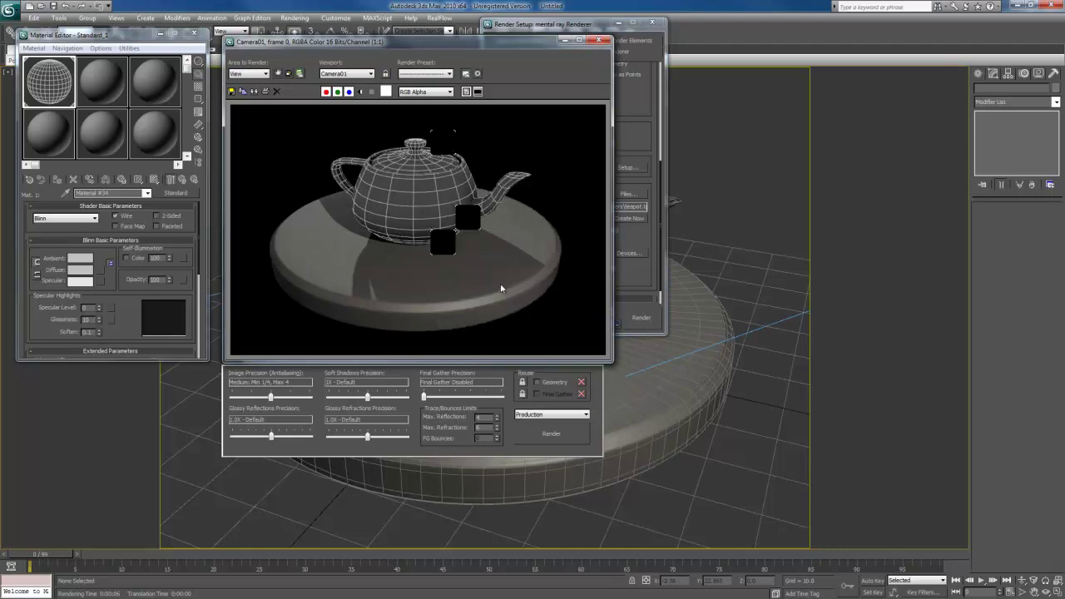
Select the base cylinder and assign it a plain material from an unused slot
left_click(660, 386)
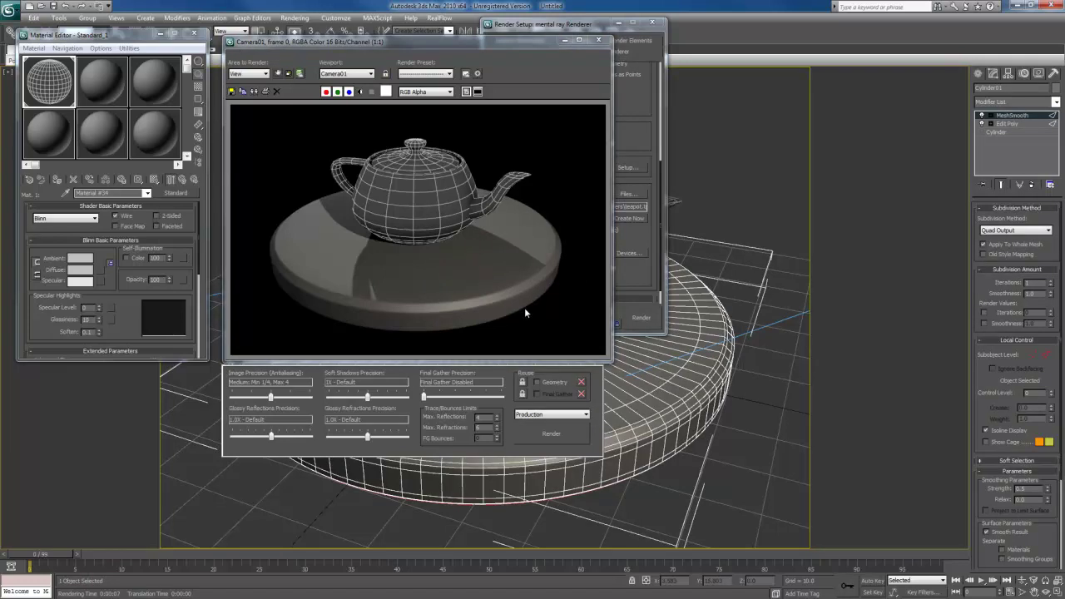
left_click(113, 93)
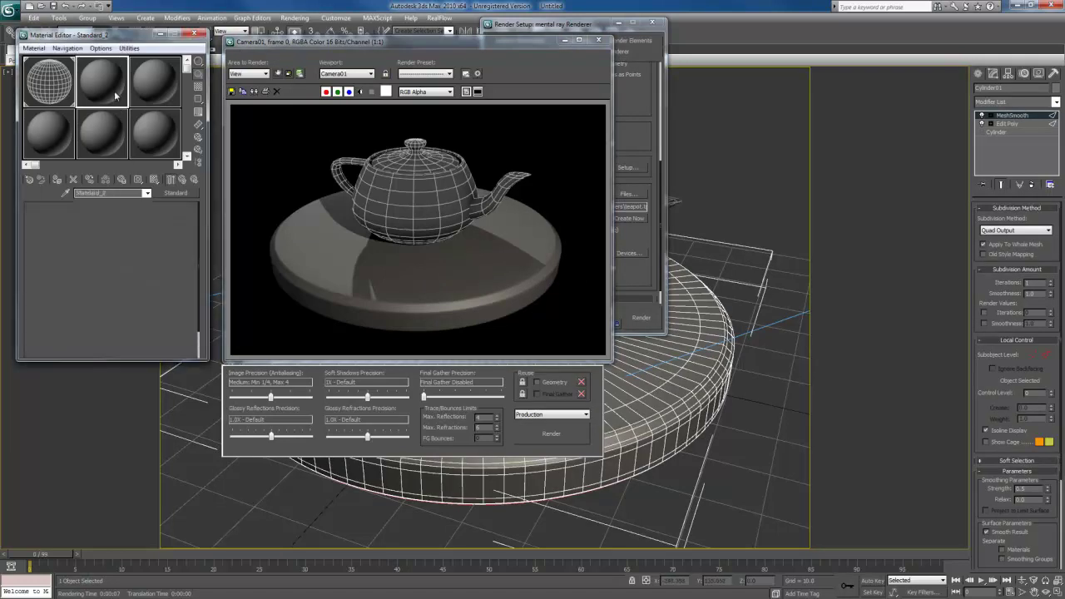
left_click(56, 180)
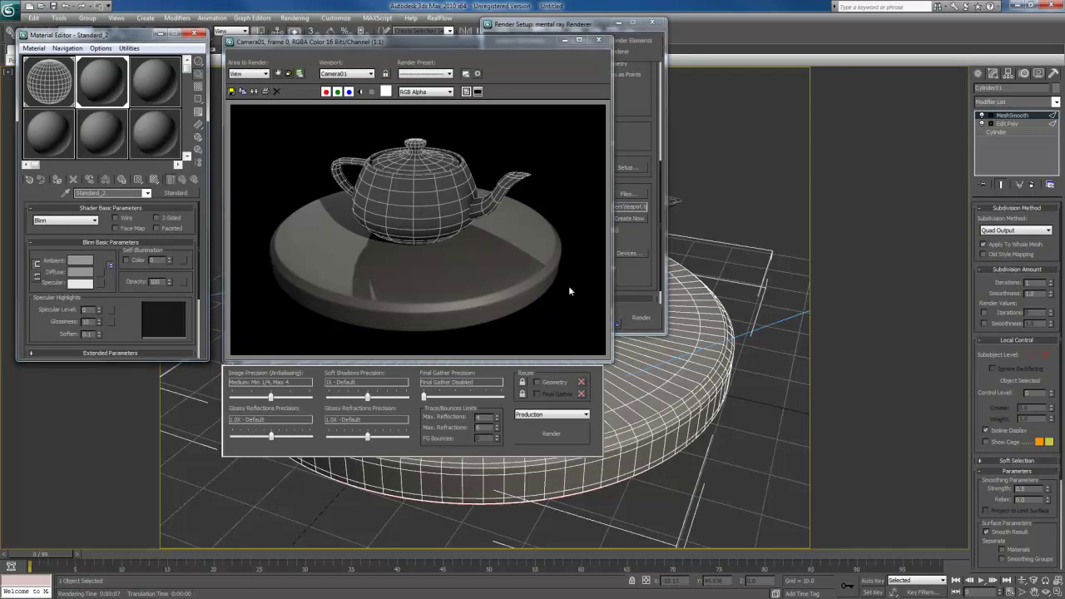
Instance the mental ray occlusion Material #32 into slot 2, assign it to the base, and render
left_click(55, 97)
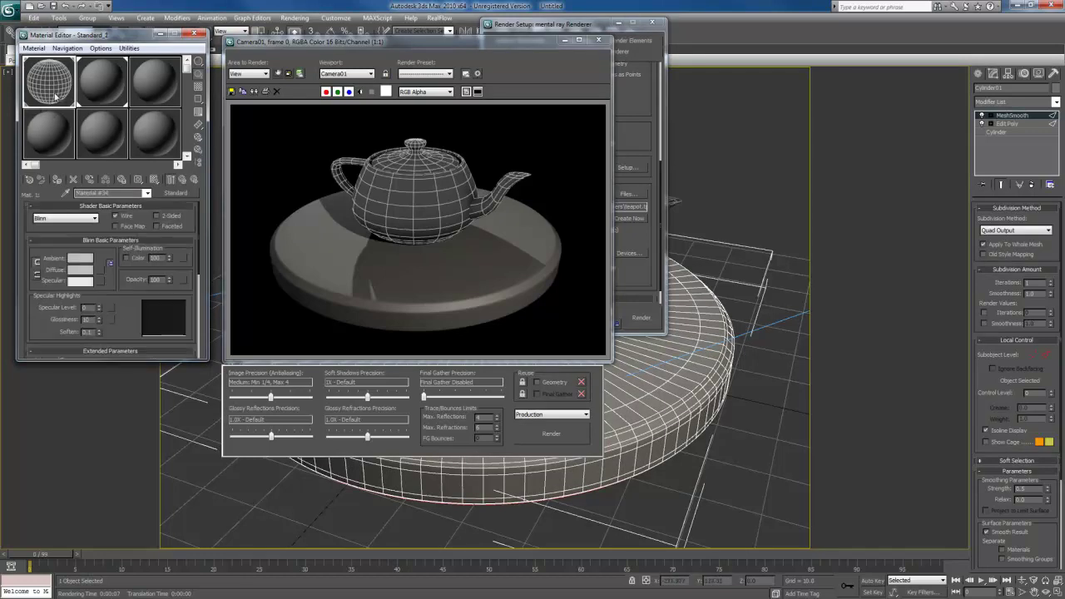
left_click(181, 181)
left_click_drag(106, 232, 109, 101)
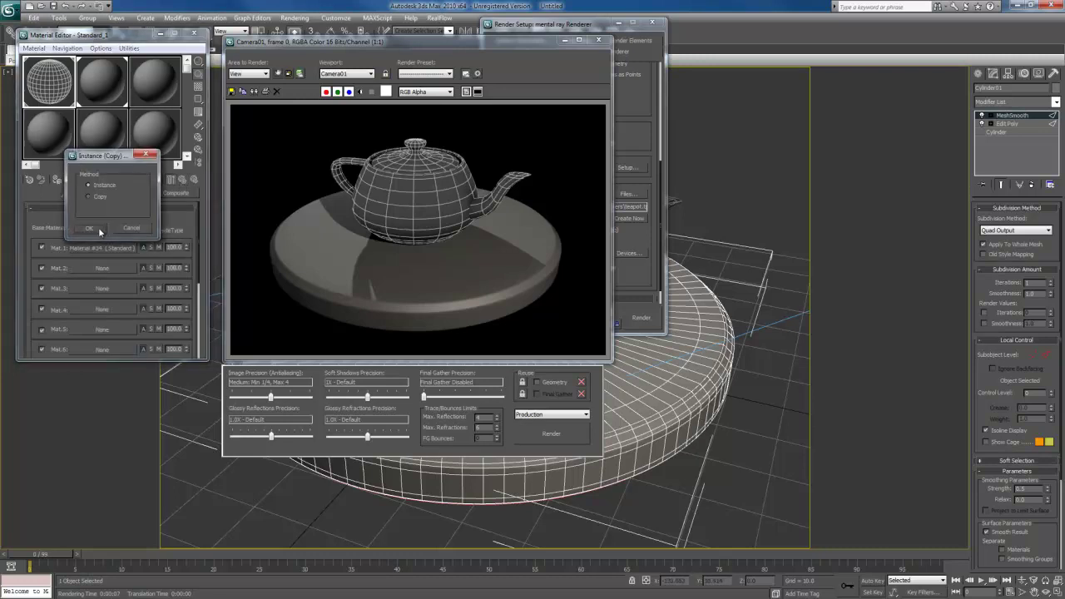
left_click(99, 228)
left_click(101, 80)
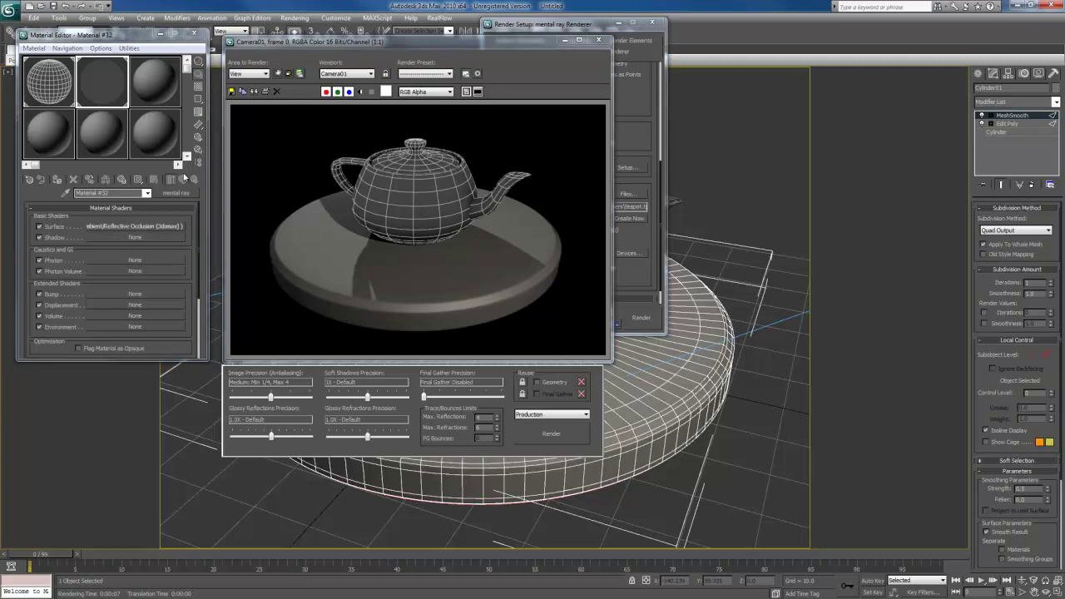
left_click(58, 180)
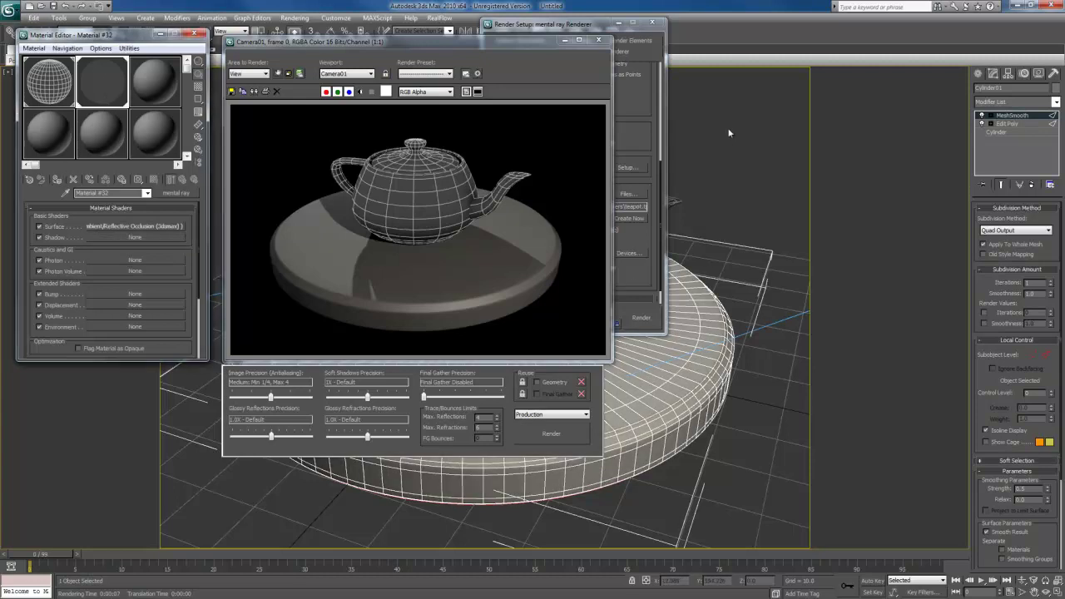
left_click(642, 316)
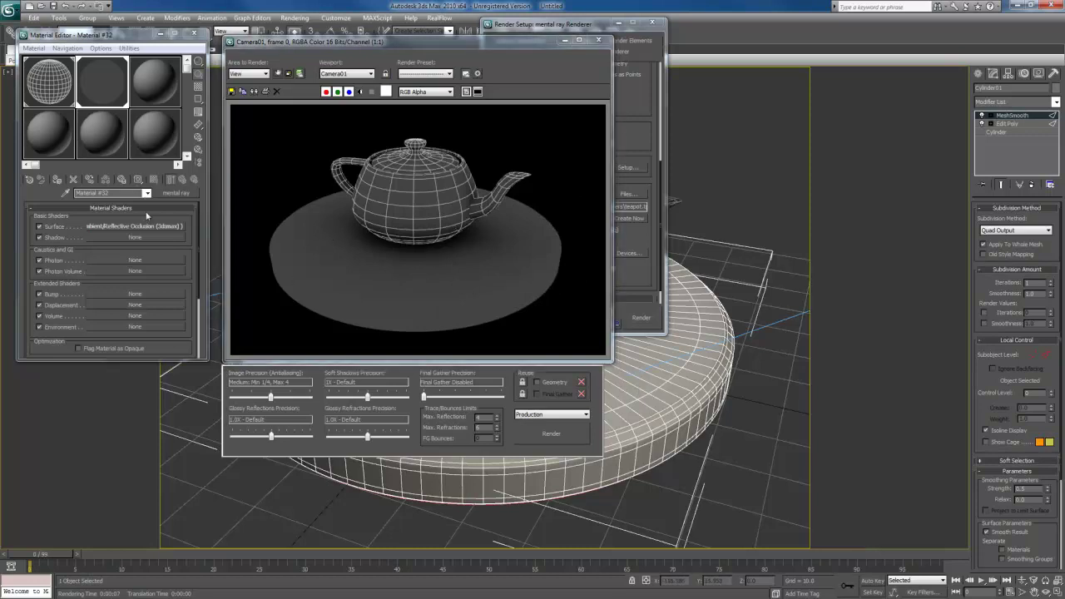
Assign the wireframe Composite material Standard_1 to the base and render
left_click(58, 100)
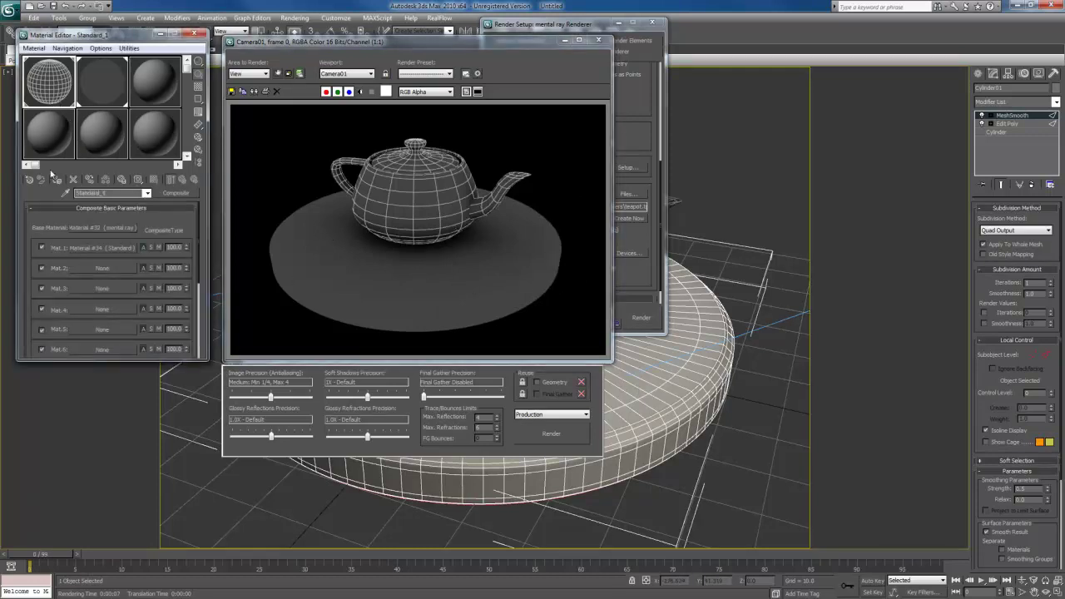
left_click(60, 178)
left_click(539, 433)
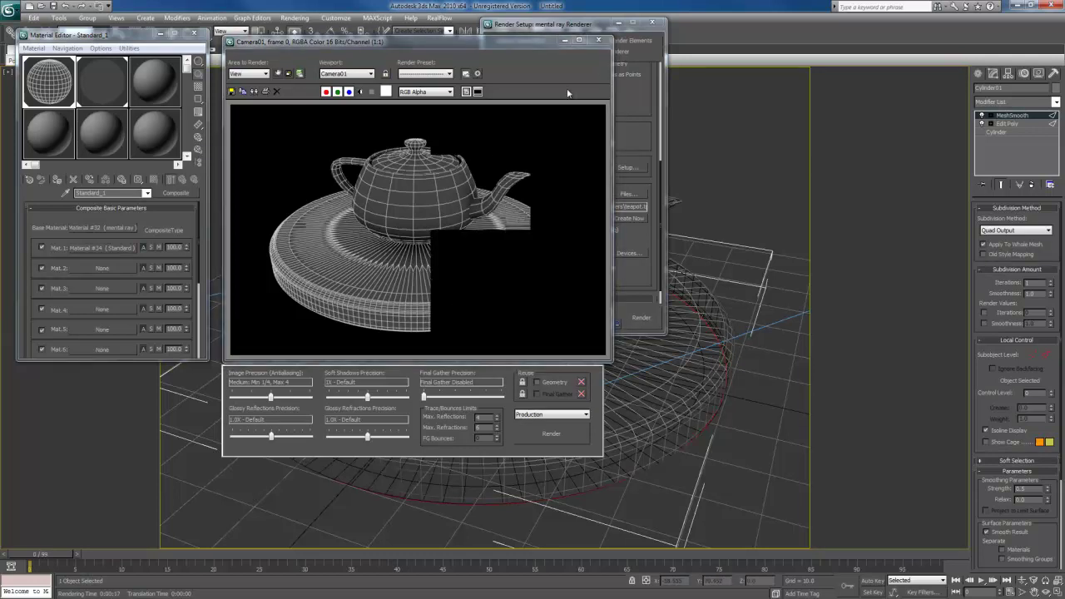
Replace the base's MeshSmooth with TurboSmooth using Isoline Display, then render again
left_click(1031, 184)
left_click(1054, 102)
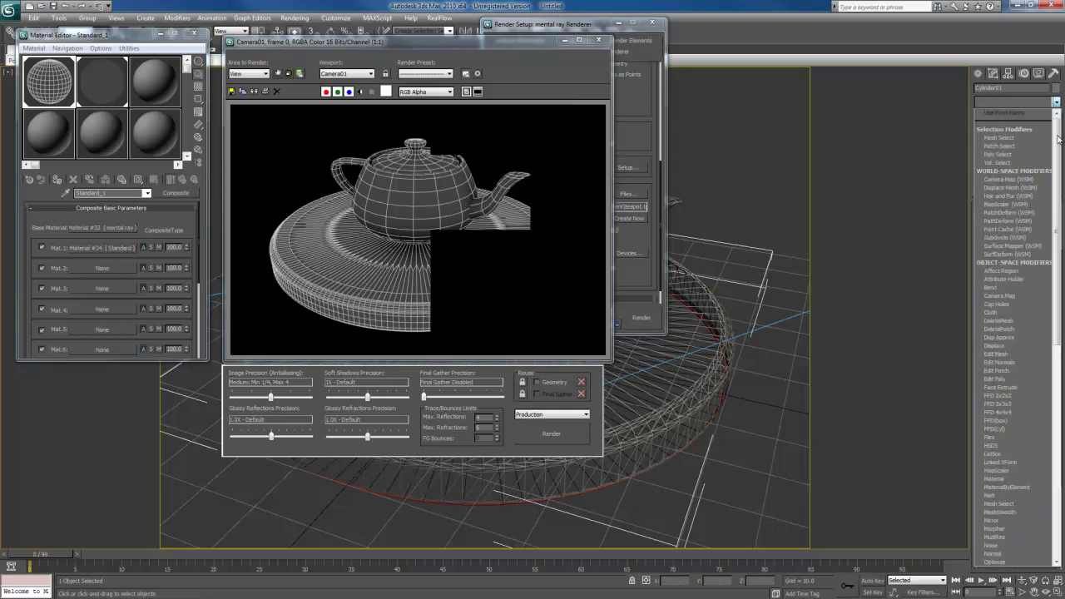
scroll(1011, 375, "down", 15)
left_click(1000, 429)
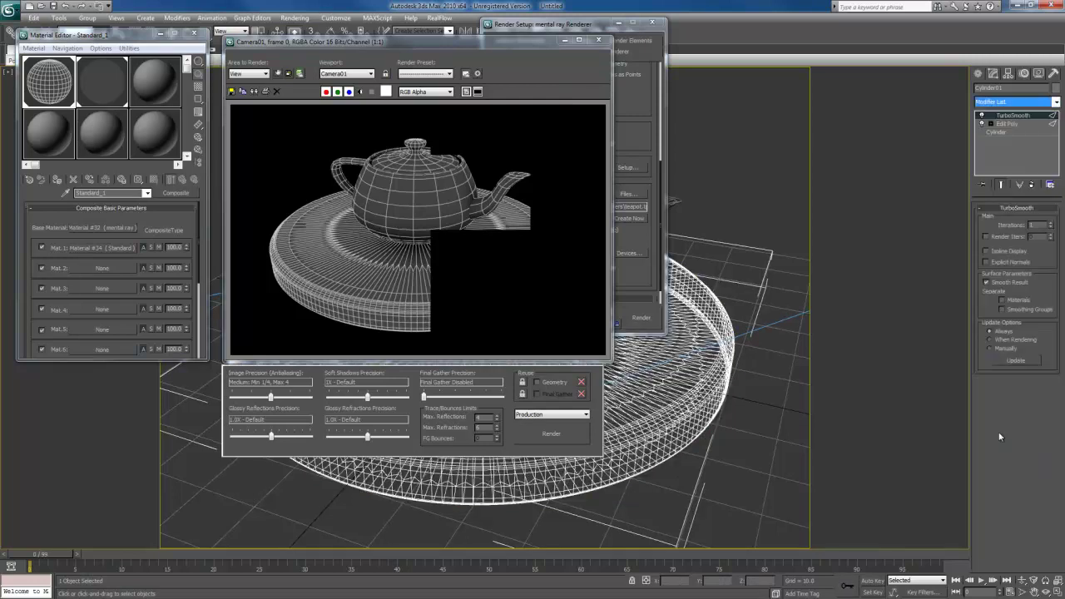
left_click(1007, 253)
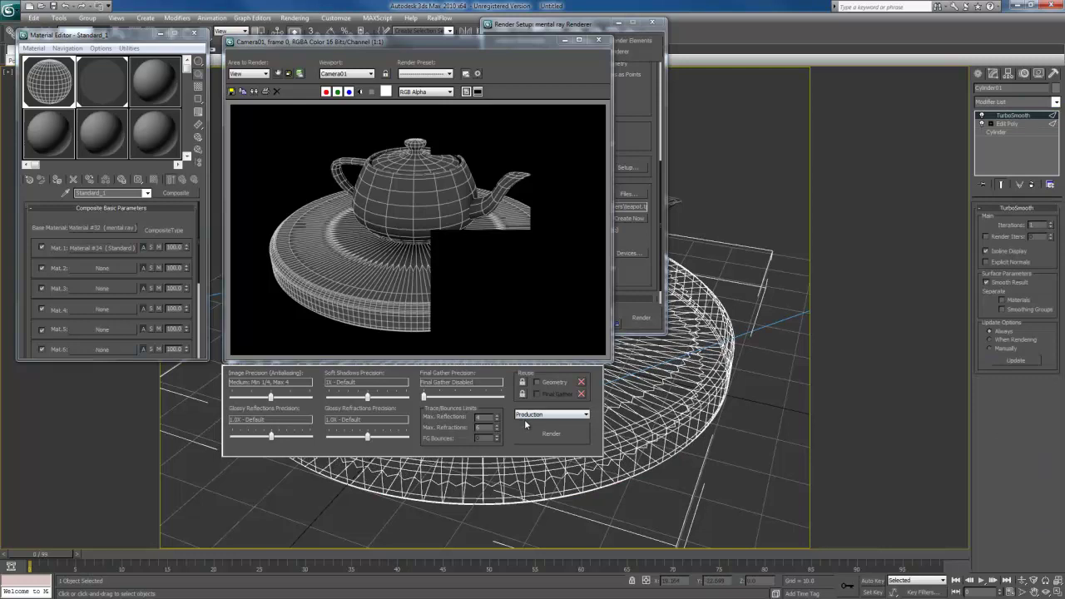
left_click(549, 434)
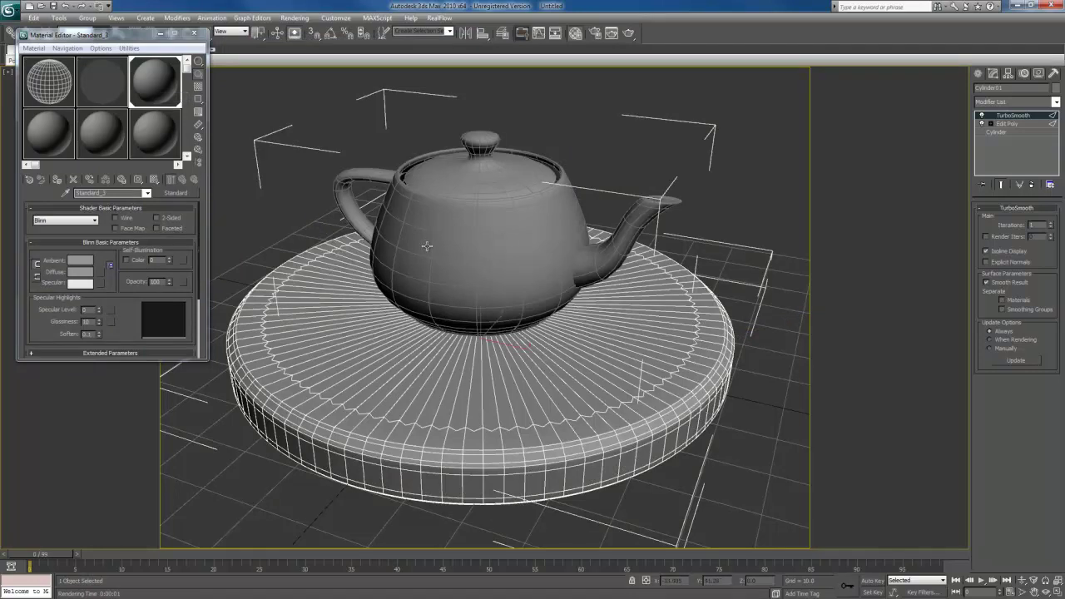
Select everything and apply the third sample material to both the teapot and the base
key("ctrl+a")
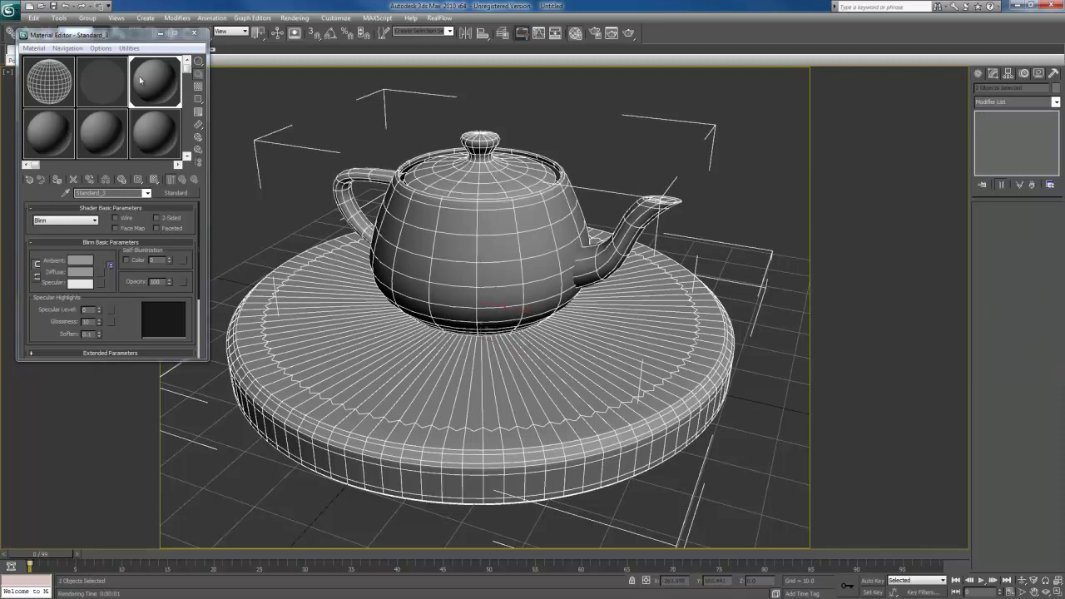
left_click(57, 181)
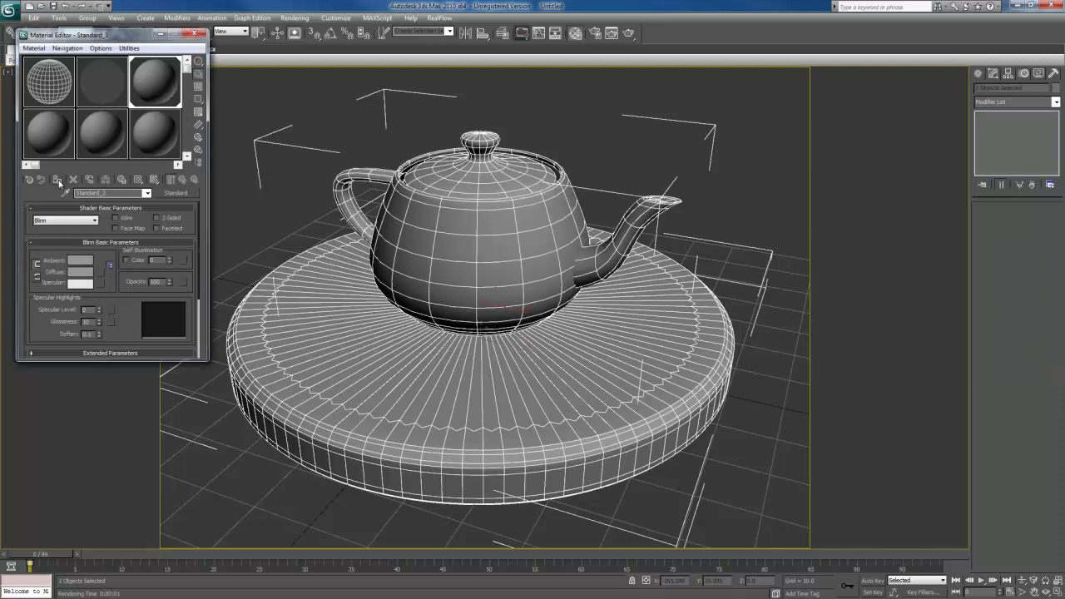
left_click(641, 100)
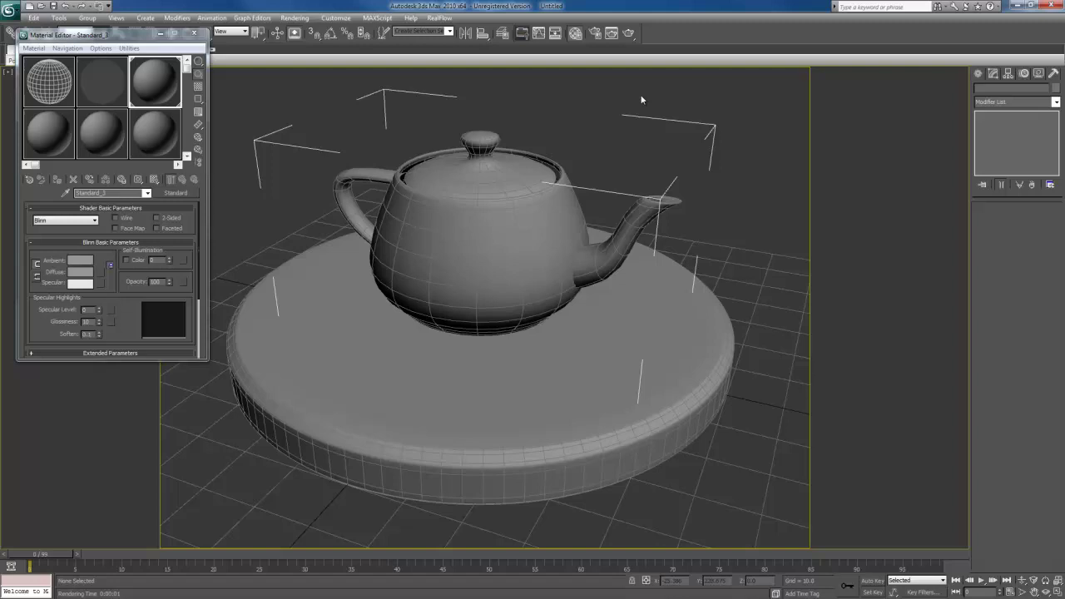
Set the production renderer to V-Ray Adv 1.50.SP4a under Render Setup's Assign Renderer
key("F10")
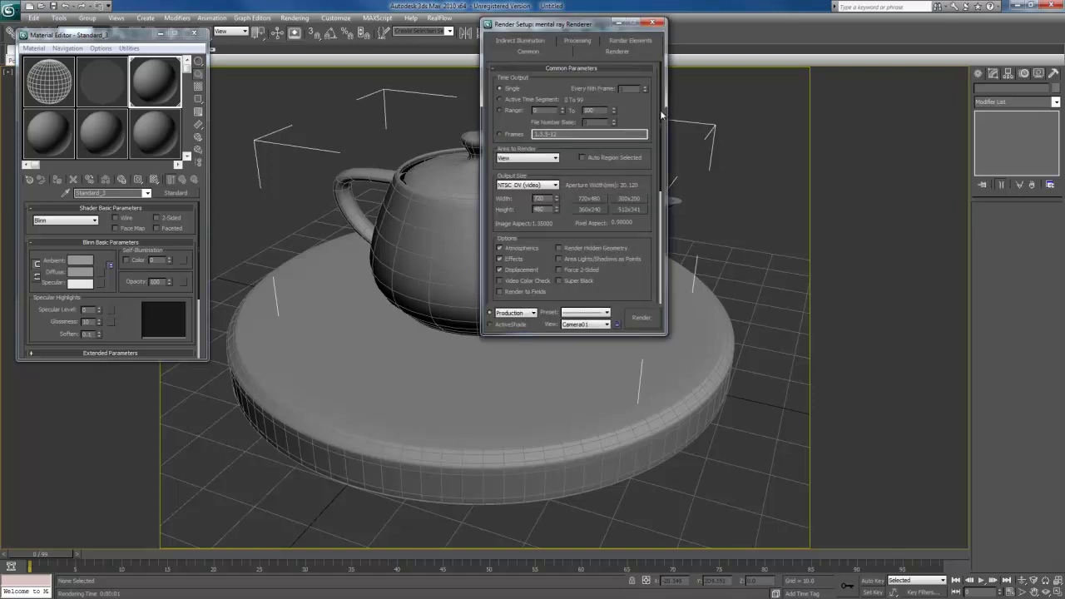
left_click_drag(662, 114, 647, 248)
left_click(594, 298)
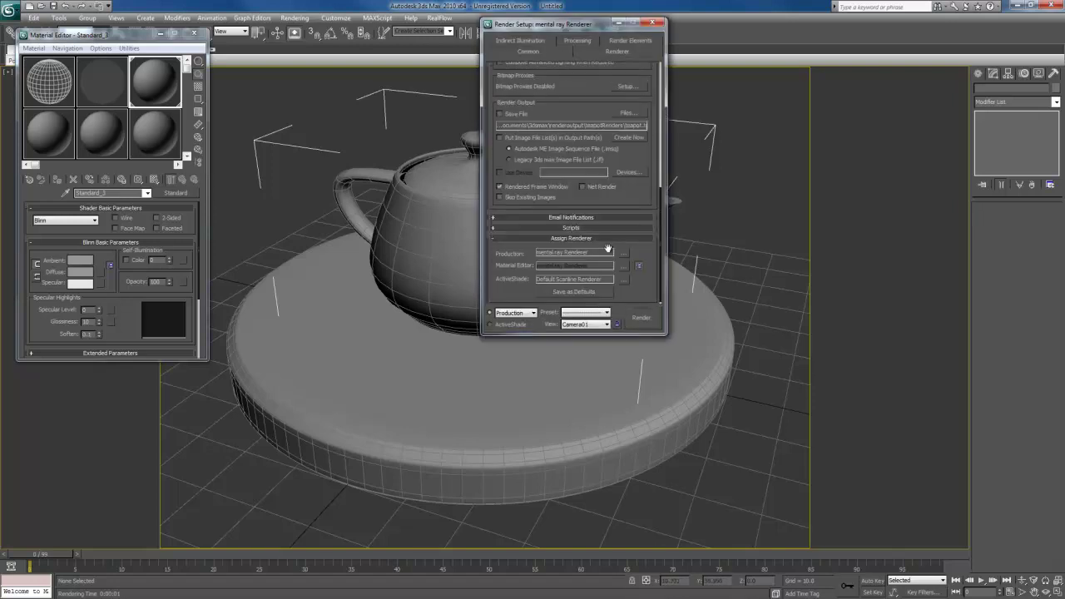
left_click(625, 253)
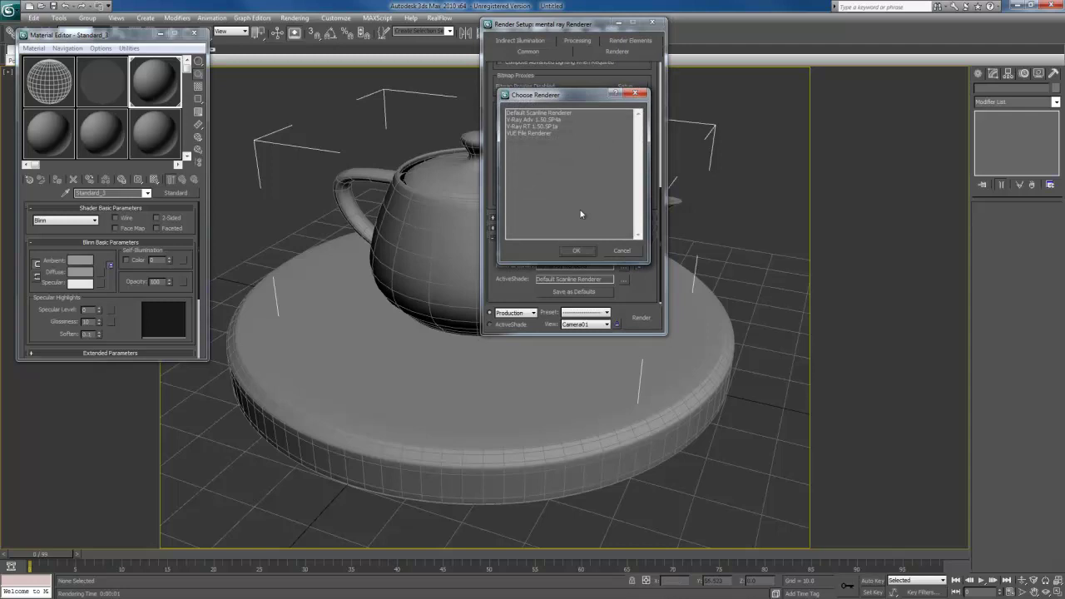
left_click(534, 121)
double_click(534, 121)
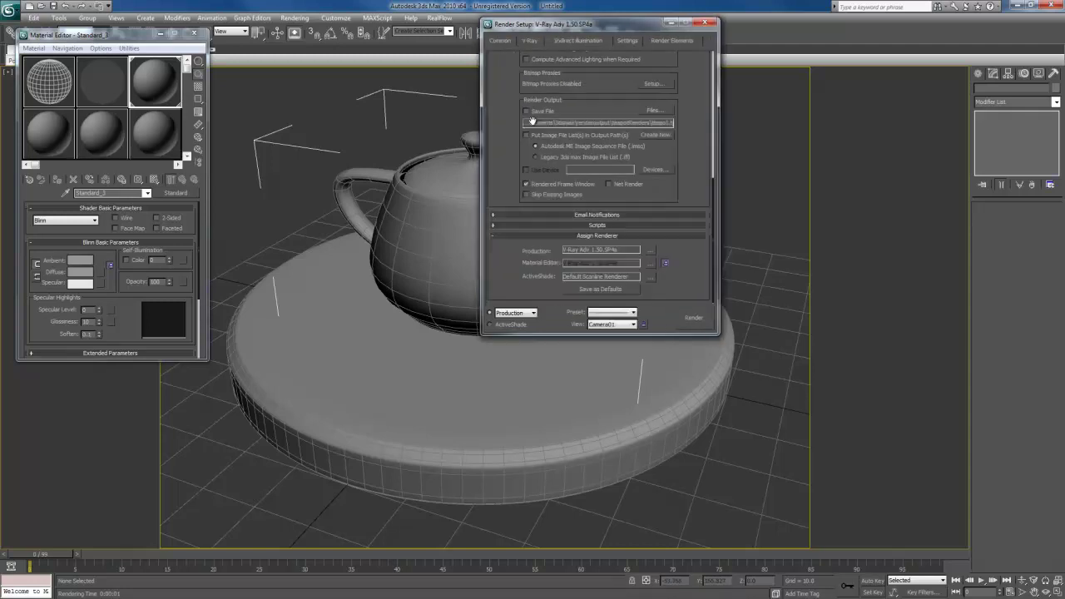
Assign VRayEdgesTex as the diffuse map of the Standard_3 teapot material
left_click(703, 25)
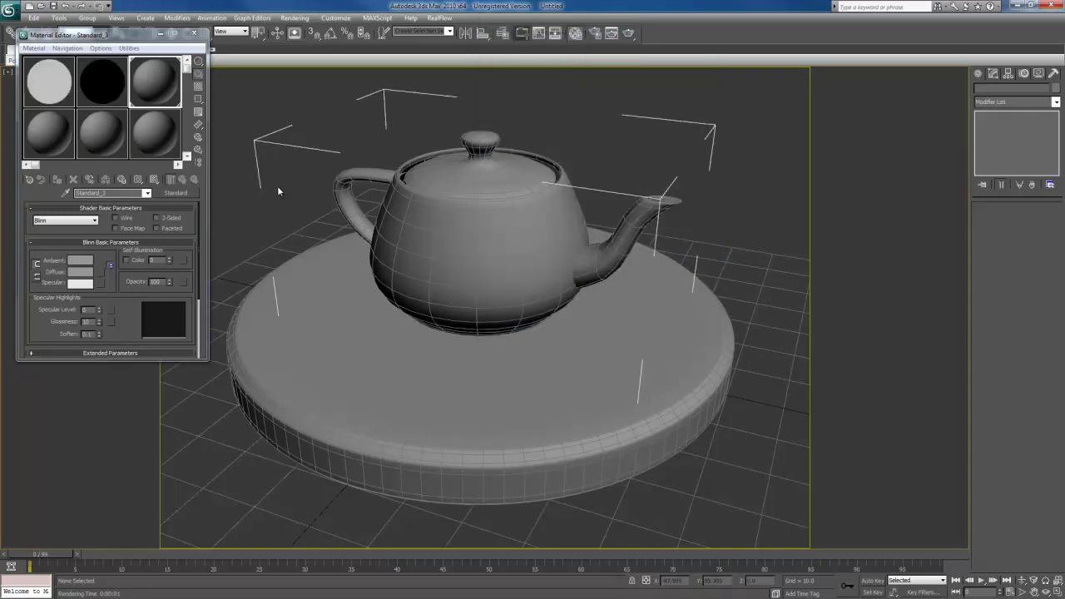
left_click(110, 265)
left_click_drag(351, 70, 349, 358)
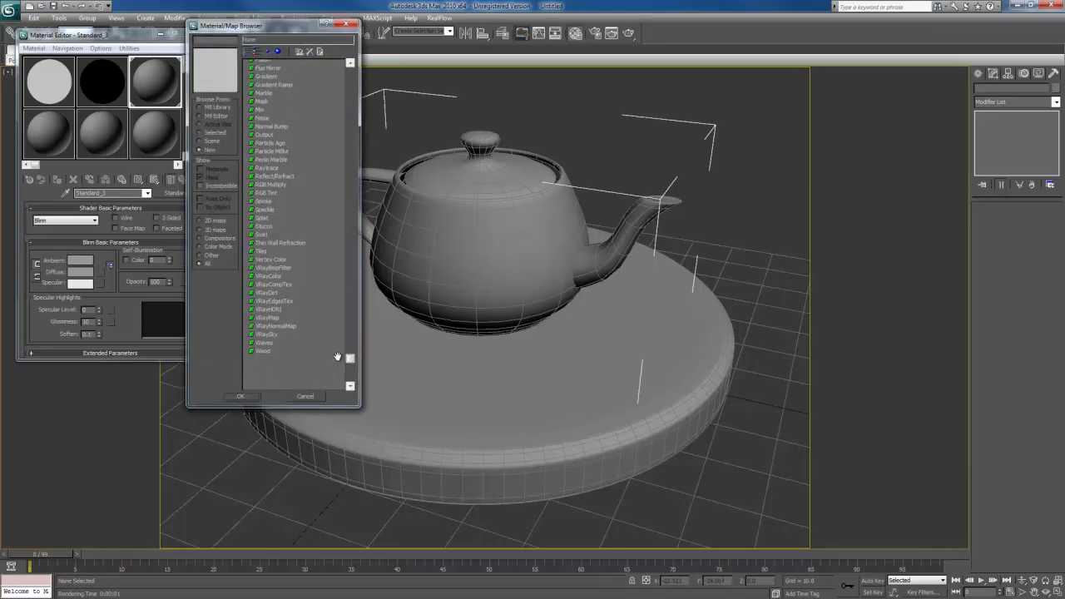
double_click(262, 302)
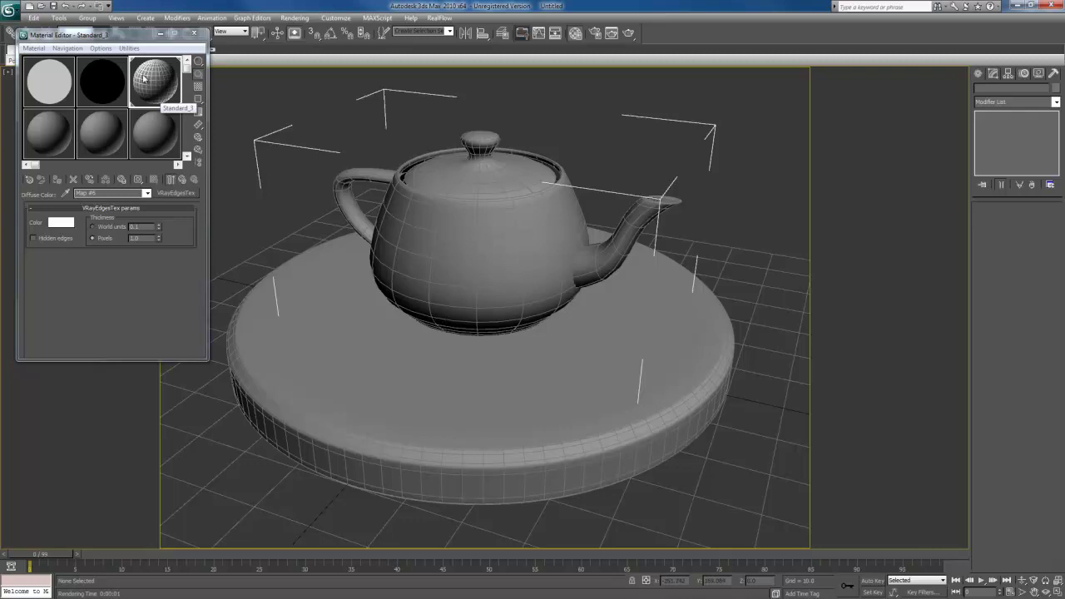
left_click(182, 180)
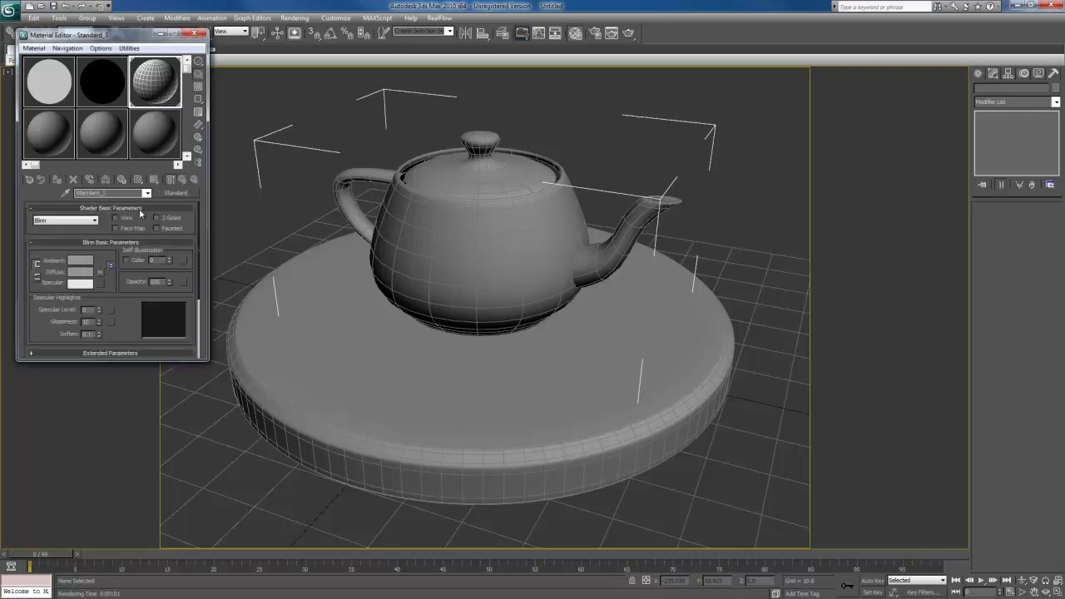
Darken the material's diffuse colour
left_click(81, 272)
left_click_drag(278, 112, 280, 118)
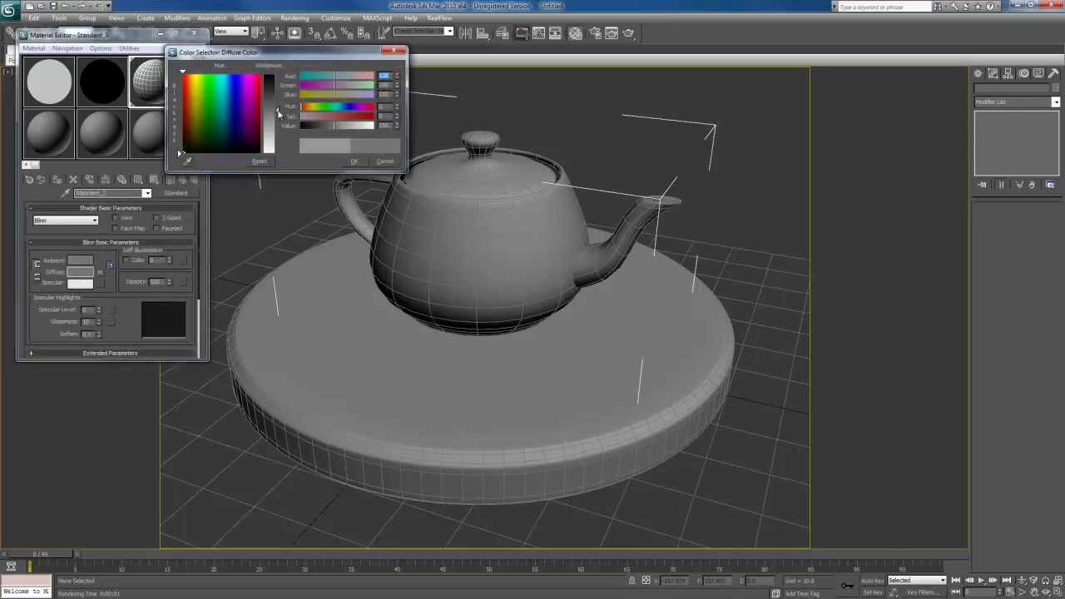
left_click(351, 161)
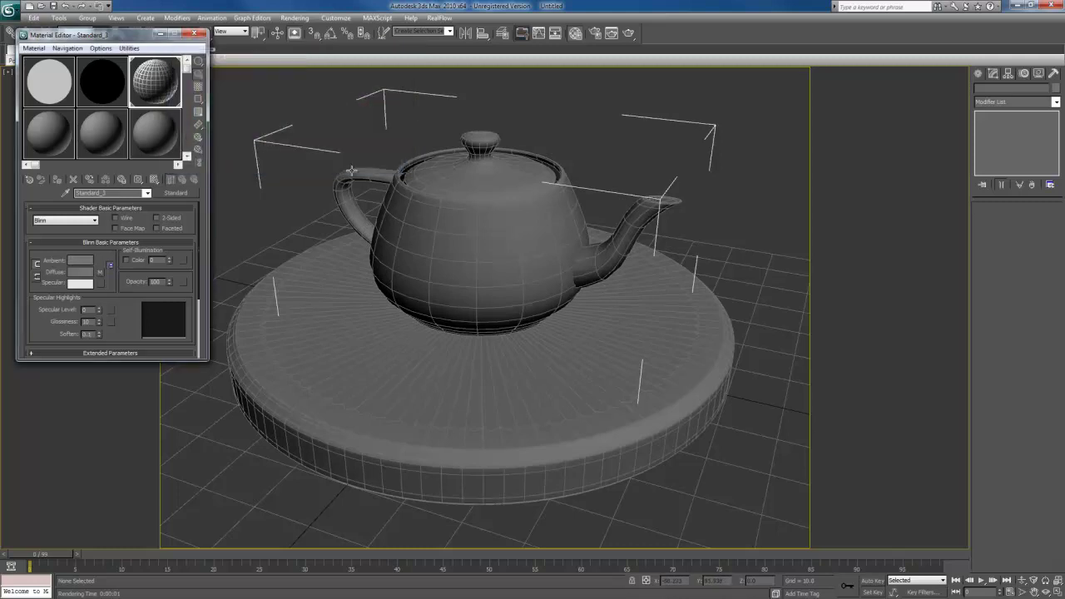
Render the Camera01 view in V-Ray and close the frame window
left_click(632, 36)
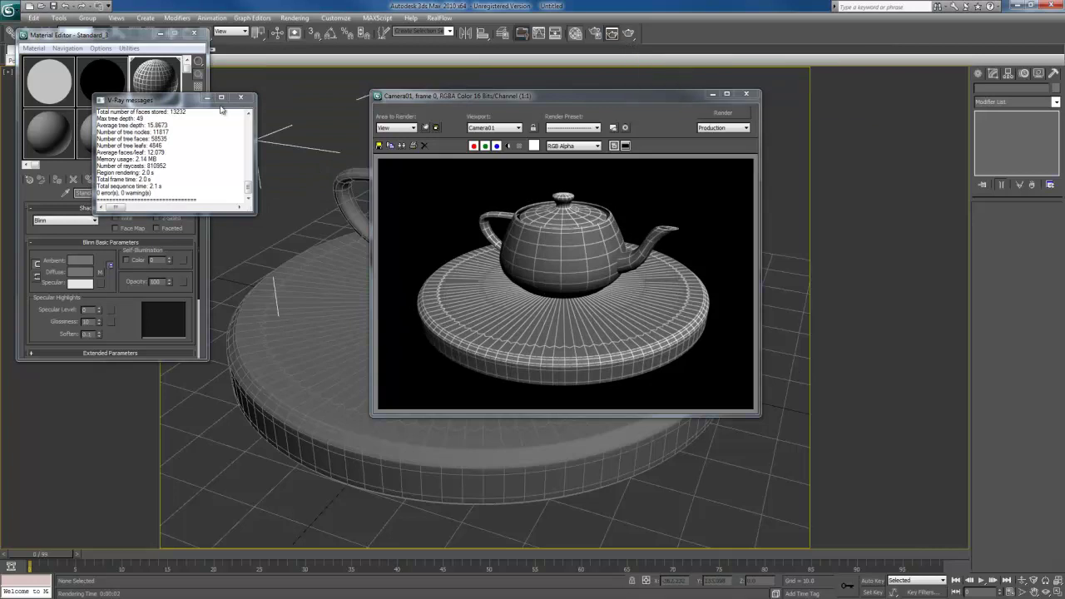
left_click_drag(182, 103, 262, 68)
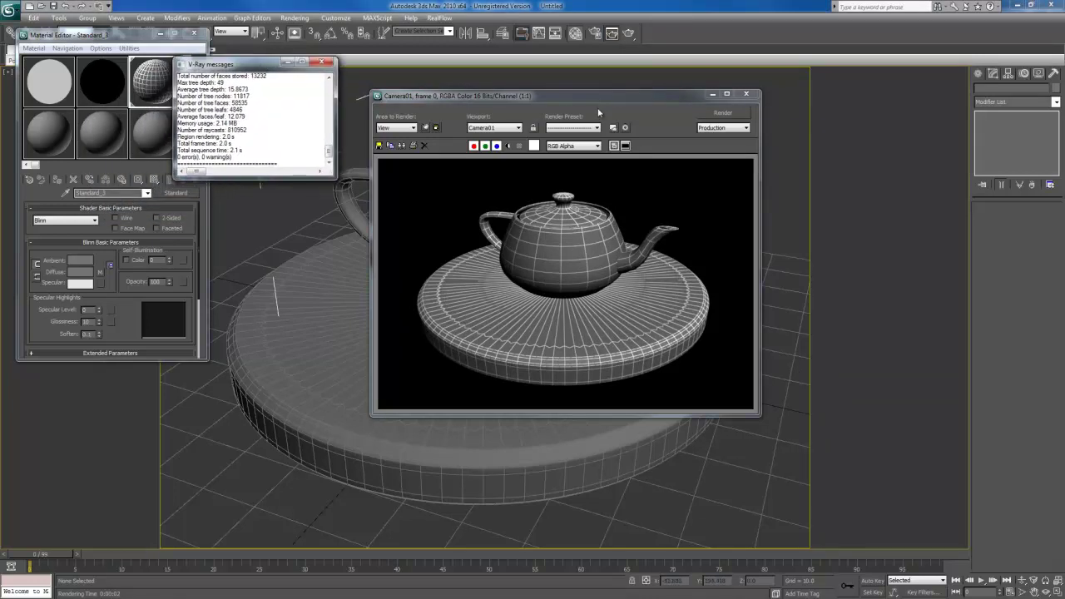
left_click(744, 94)
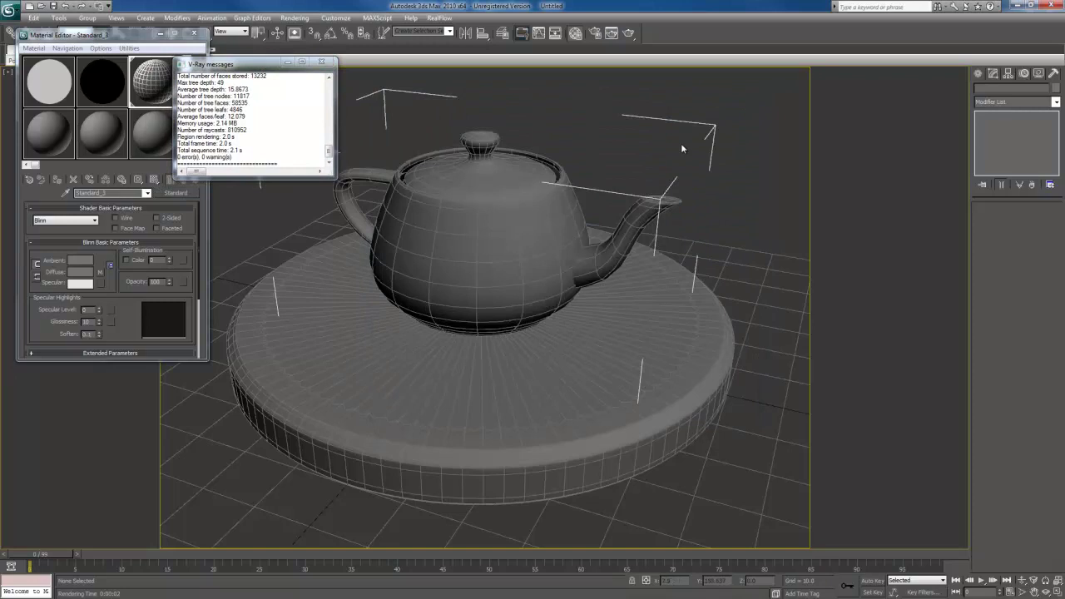
Tick GI On under Indirect Illumination, re-render Camera01, then move Render Setup aside
key("F10")
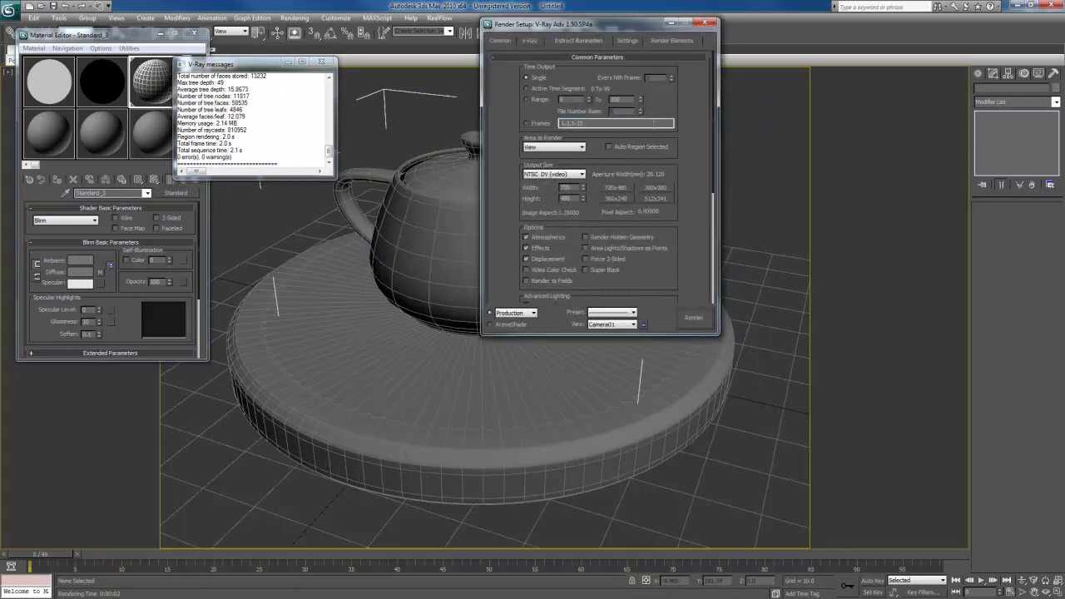
left_click(577, 40)
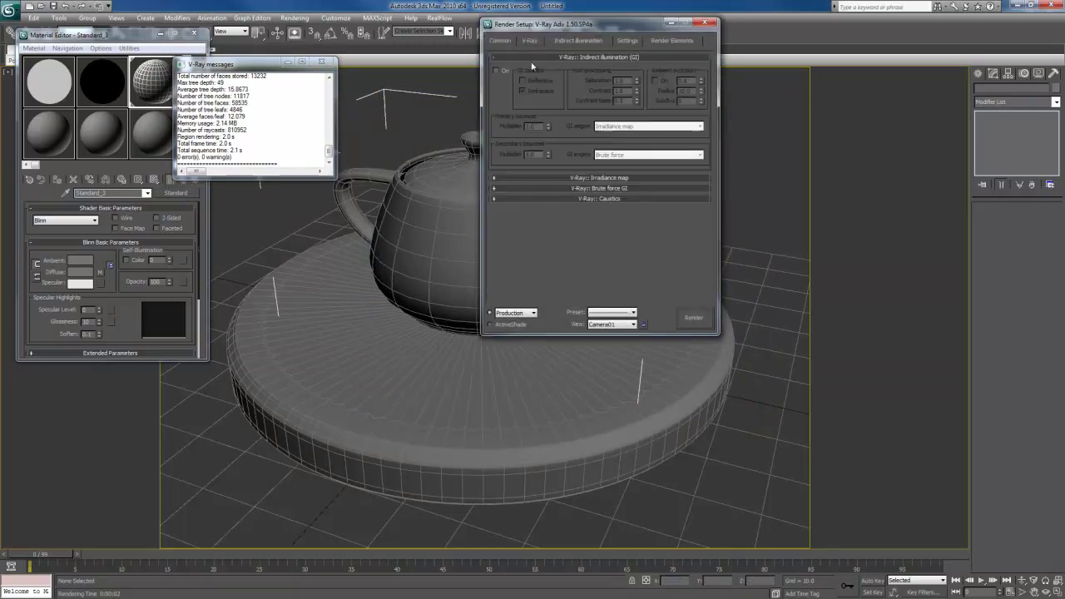
left_click(496, 71)
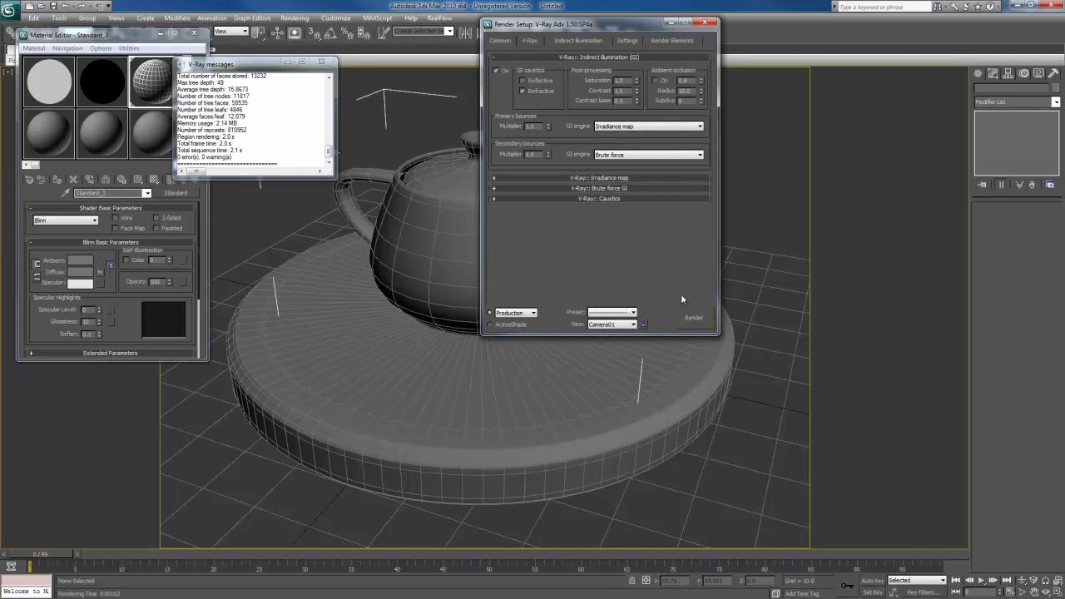
left_click(685, 318)
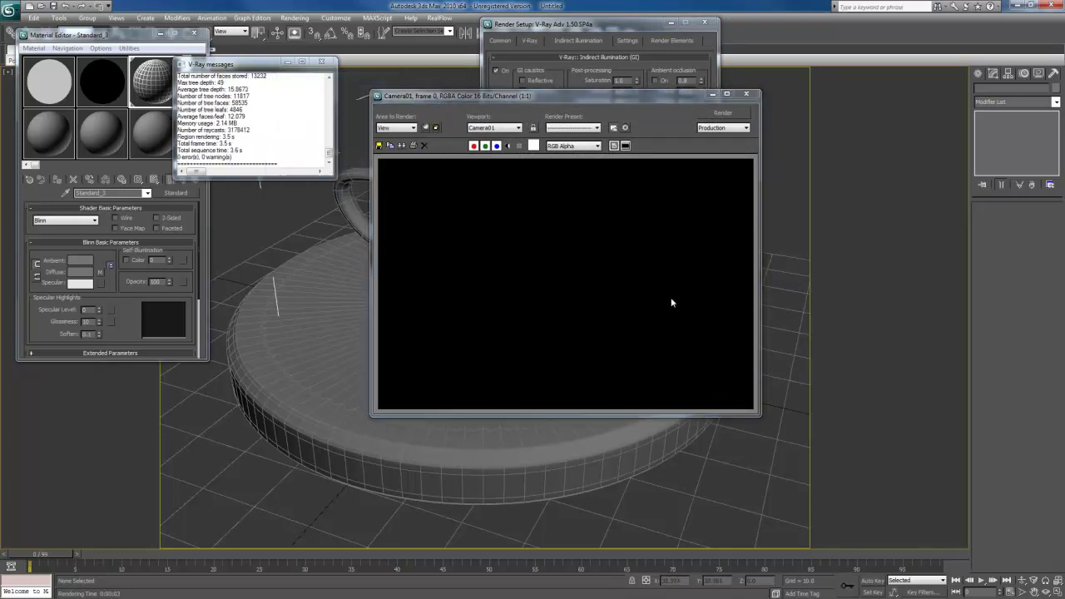
left_click(745, 95)
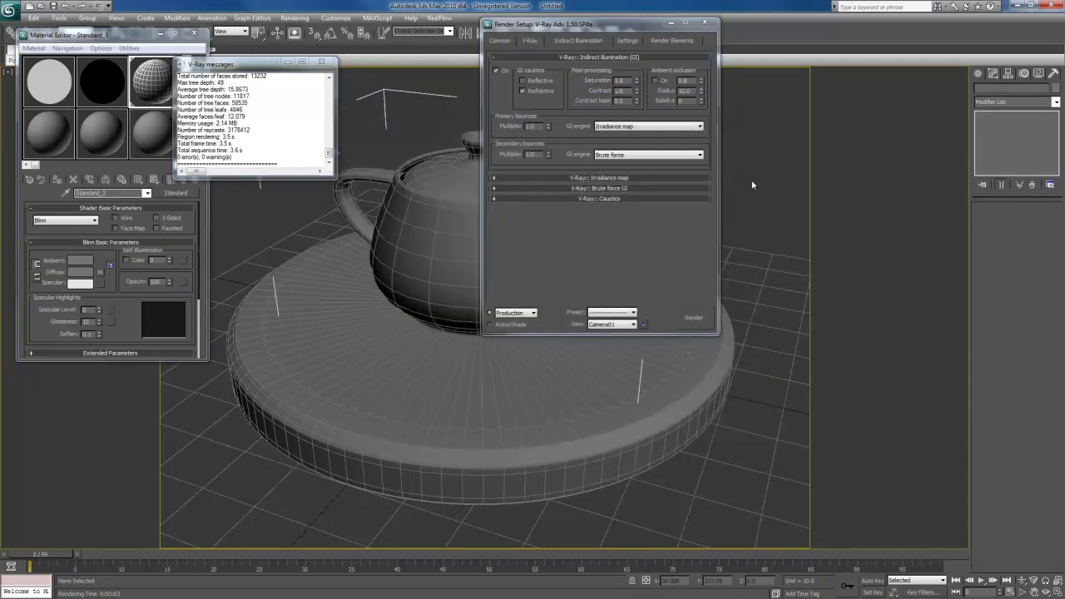
left_click_drag(637, 29, 879, 95)
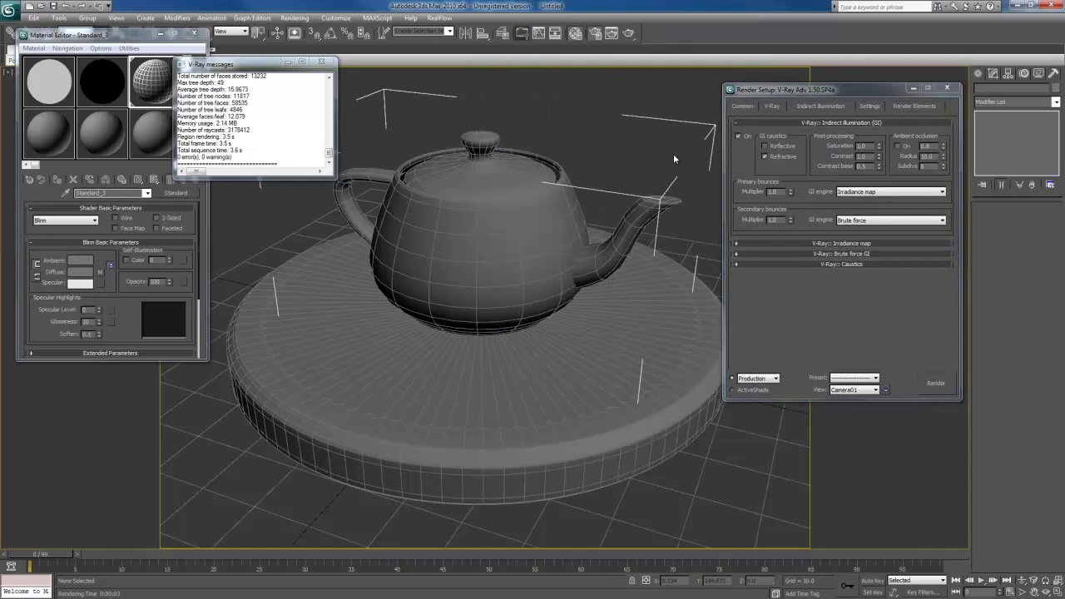
Set the Environment background colour to white and start a new Camera01 render
key("8")
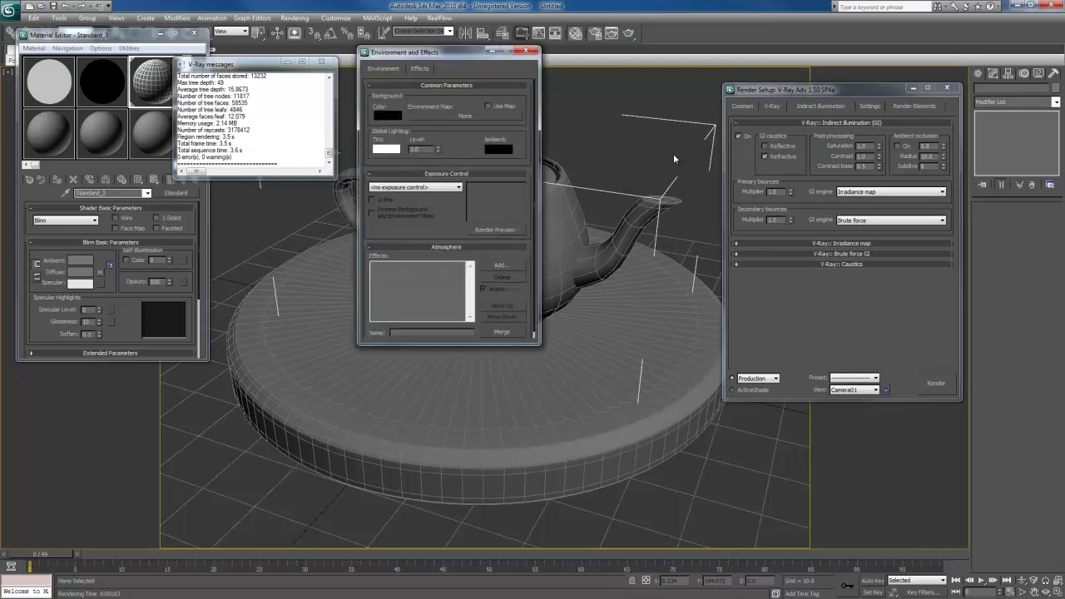
left_click(385, 116)
left_click_drag(278, 131, 276, 156)
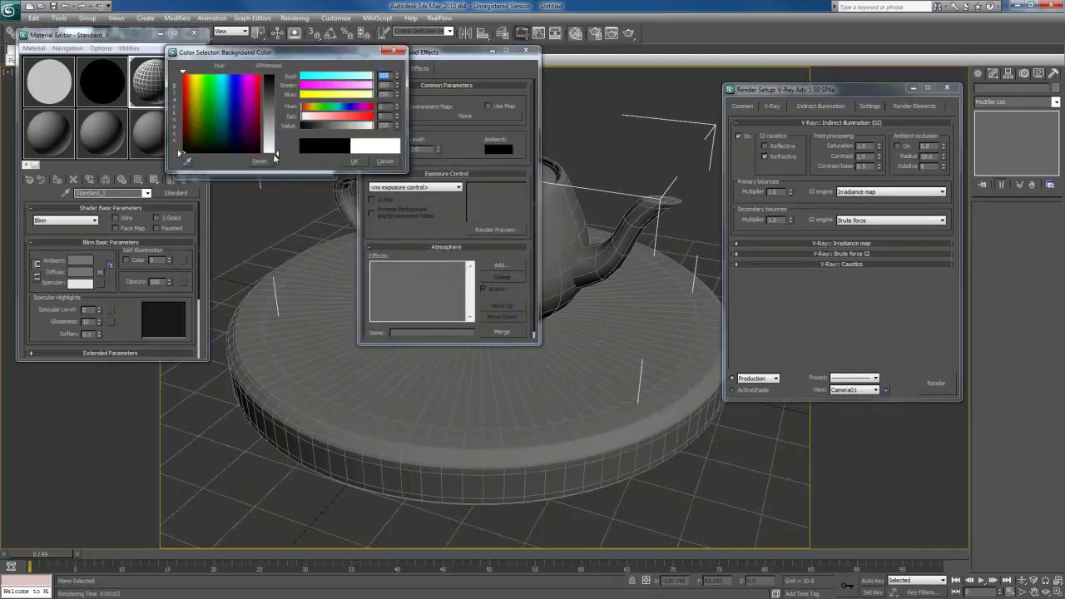
left_click(354, 161)
left_click(526, 50)
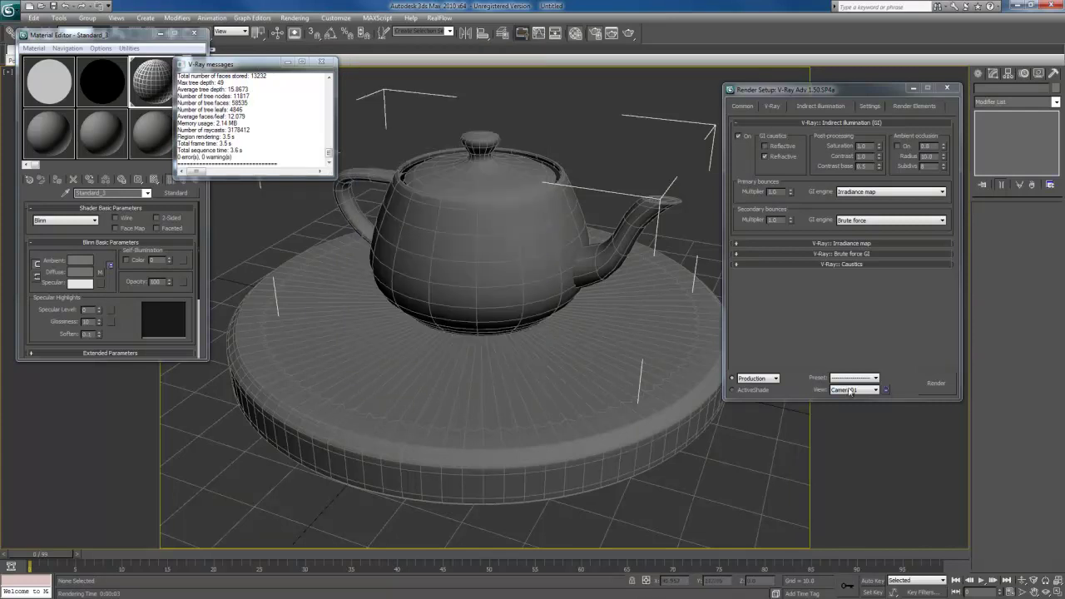
left_click(932, 385)
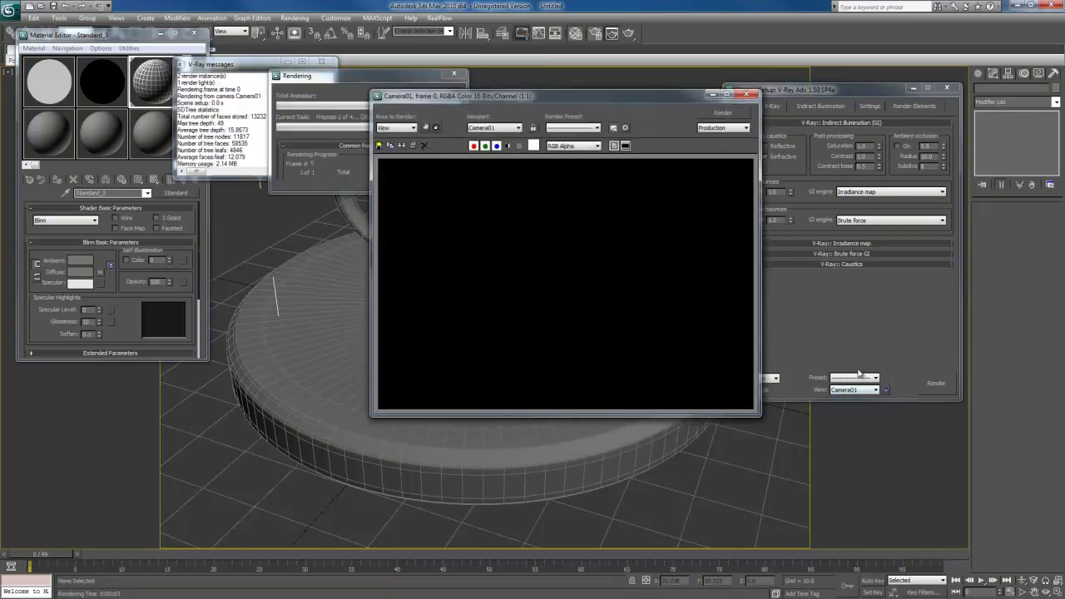